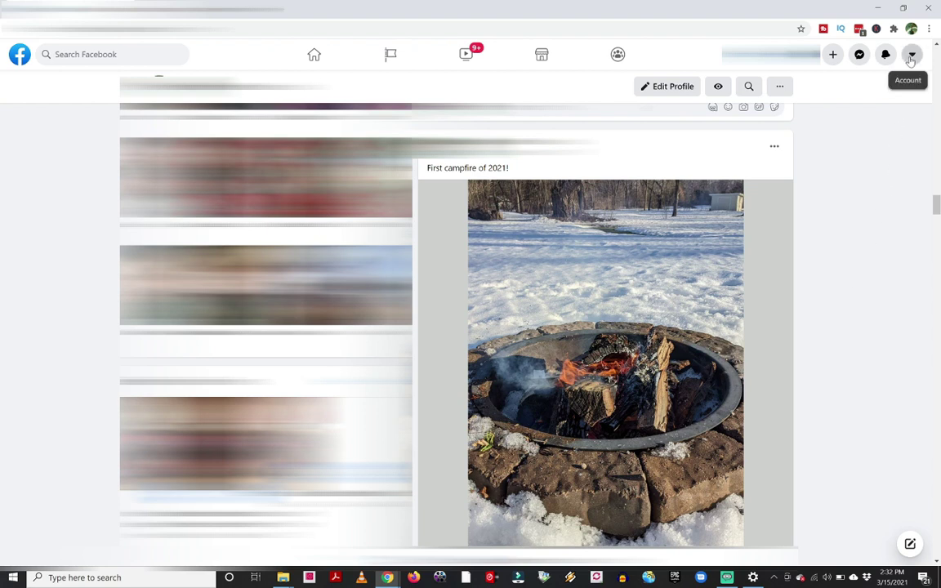
- Go to Facebook's General Account Settings via the account menu's Settings & Privacy
click(912, 55)
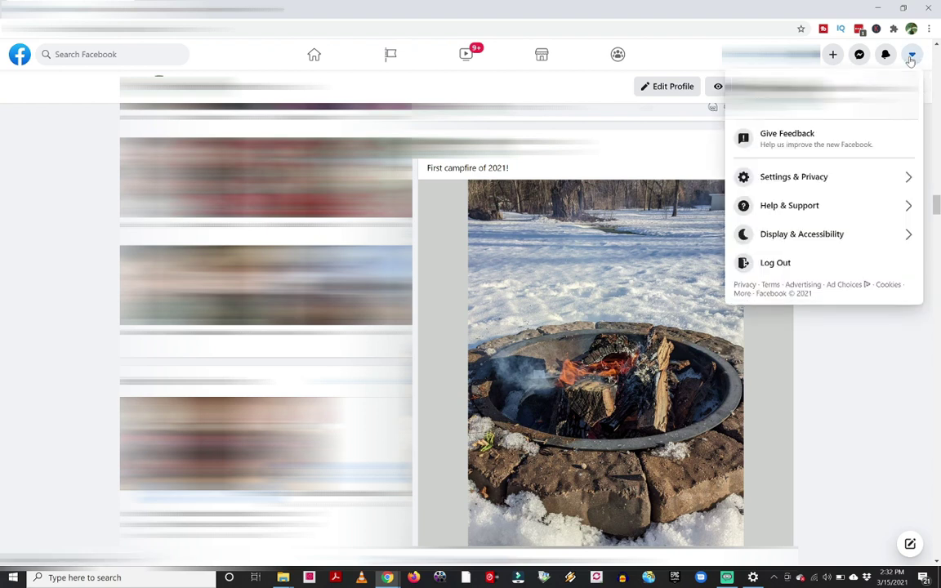
click(839, 178)
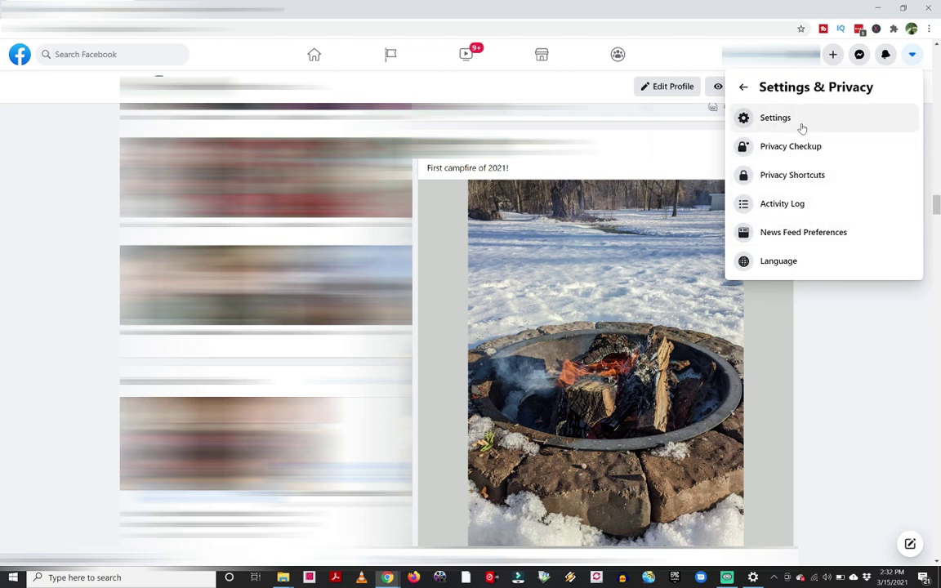
click(775, 118)
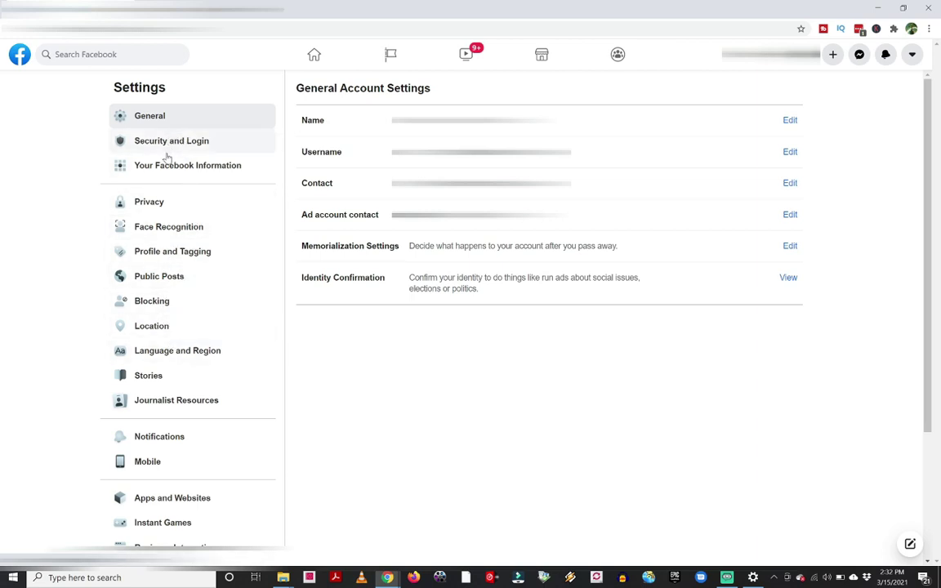
- Switch the Settings sidebar to the Your Facebook Information section
click(237, 171)
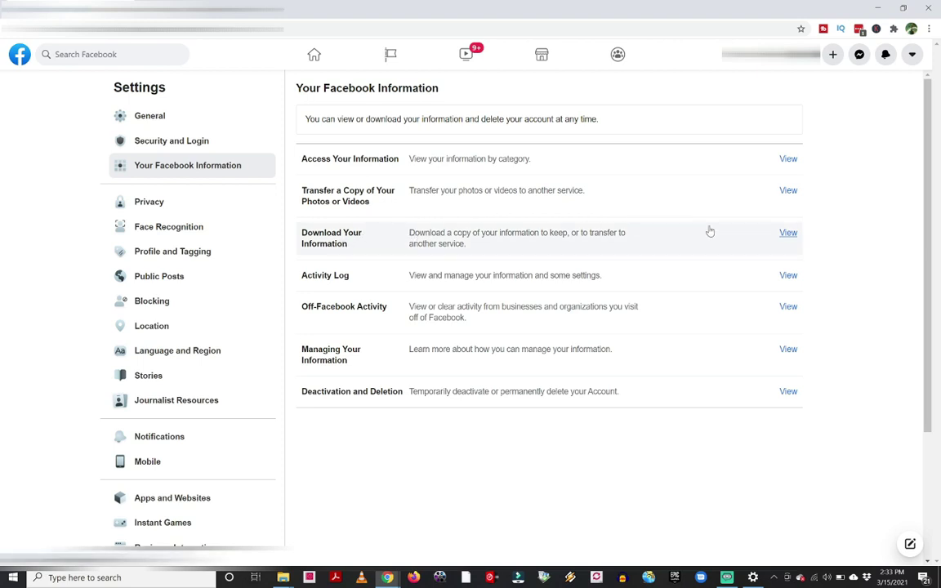
- View Download Your Information, deselect all categories, and tick only Photos and Videos
click(788, 234)
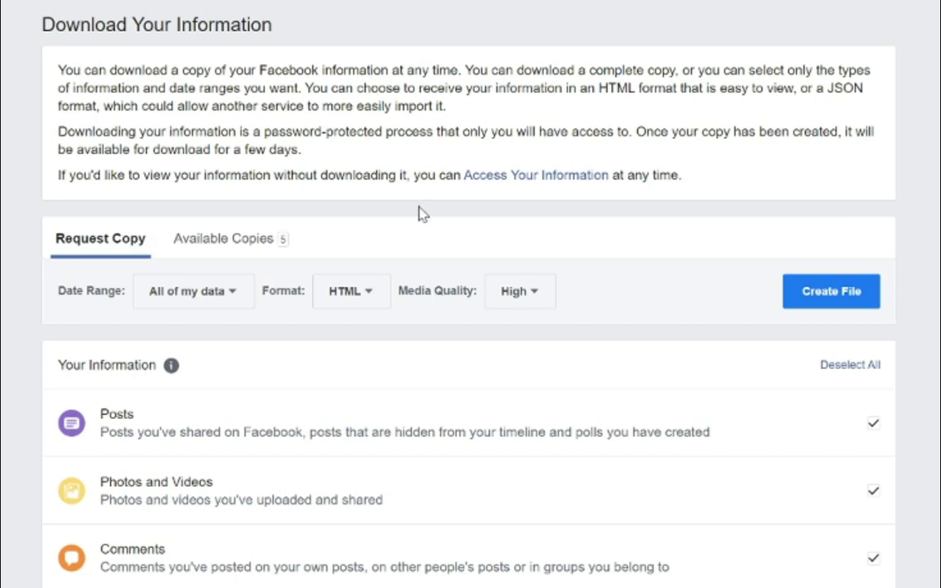
scroll(518, 336, down, 2)
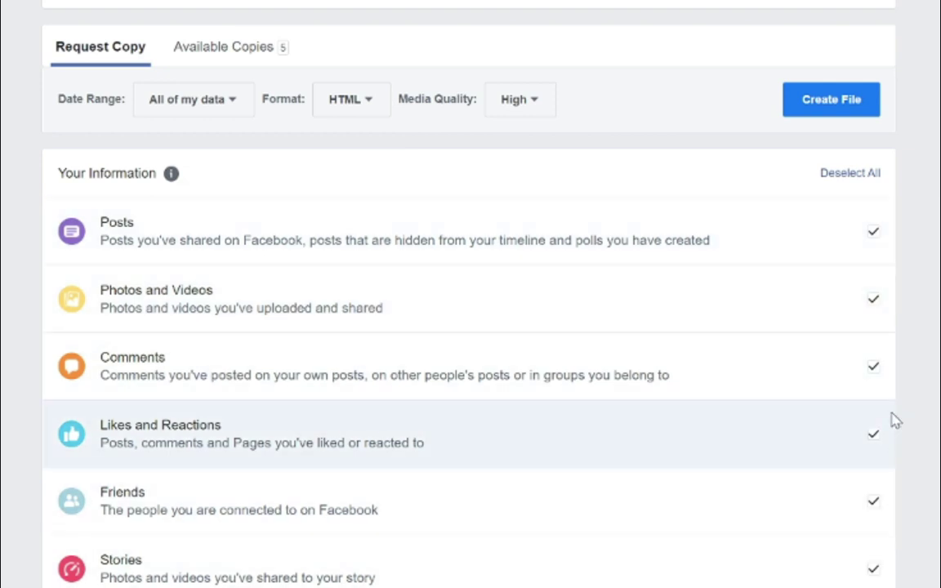
click(837, 174)
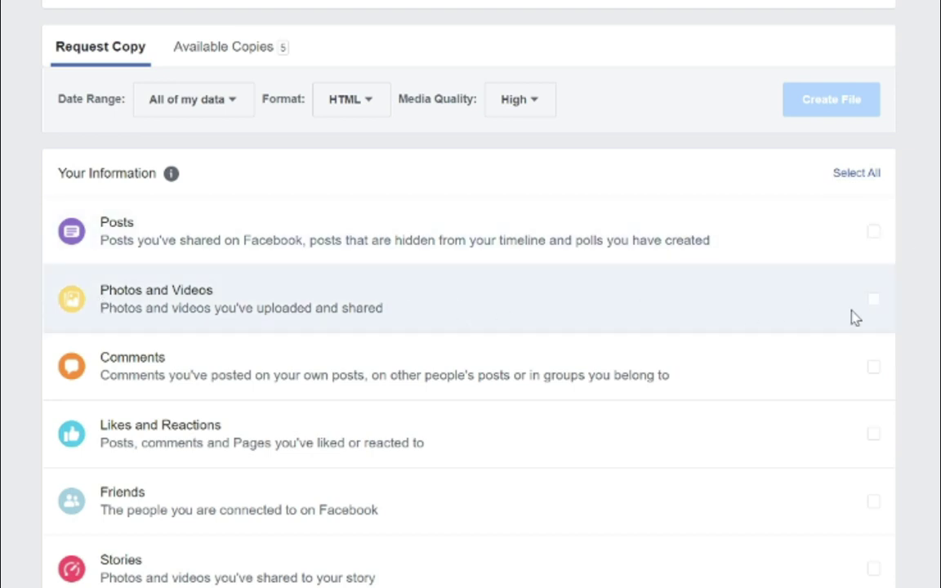
click(872, 300)
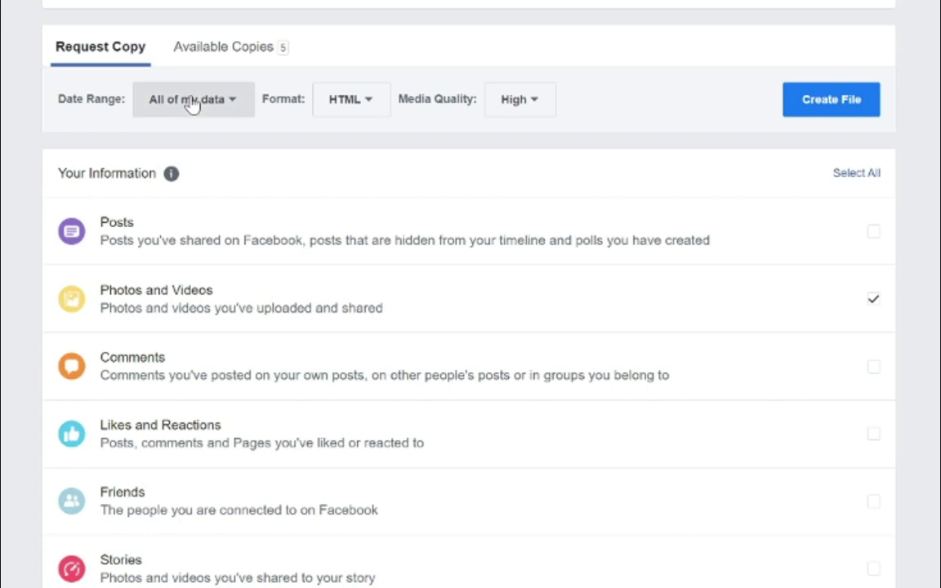
- Pick January 1, 2021 through March 16, 2021 in the date range calendar
click(189, 101)
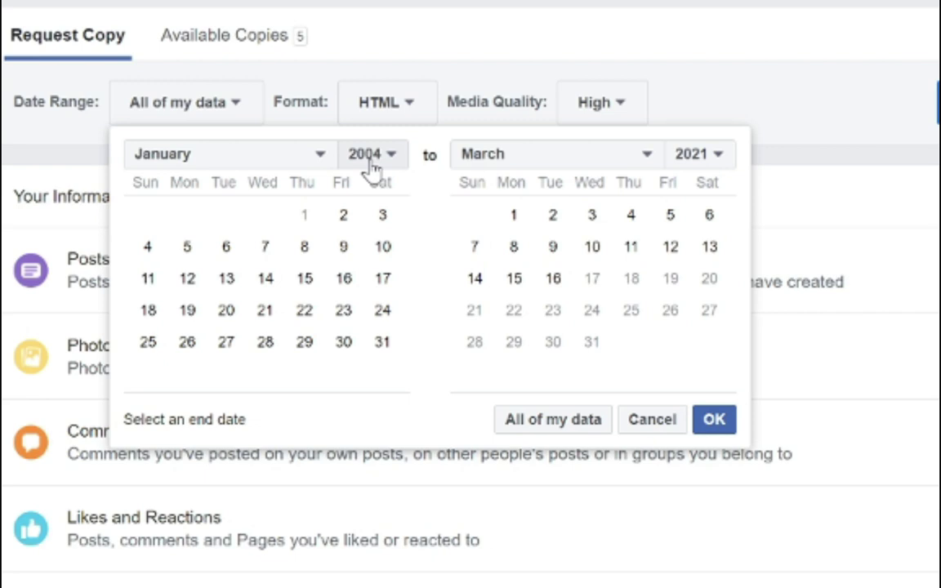
click(373, 164)
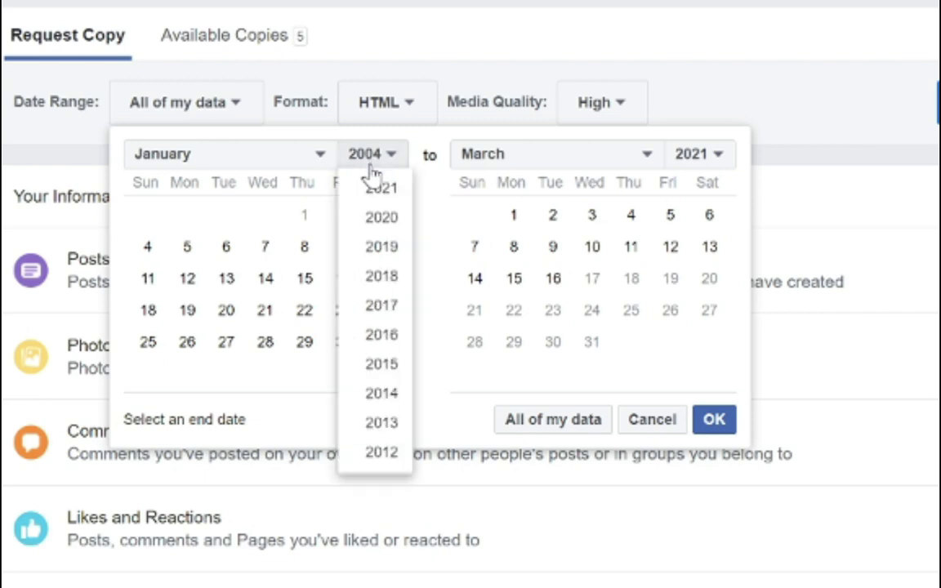
scroll(357, 261, down, 3)
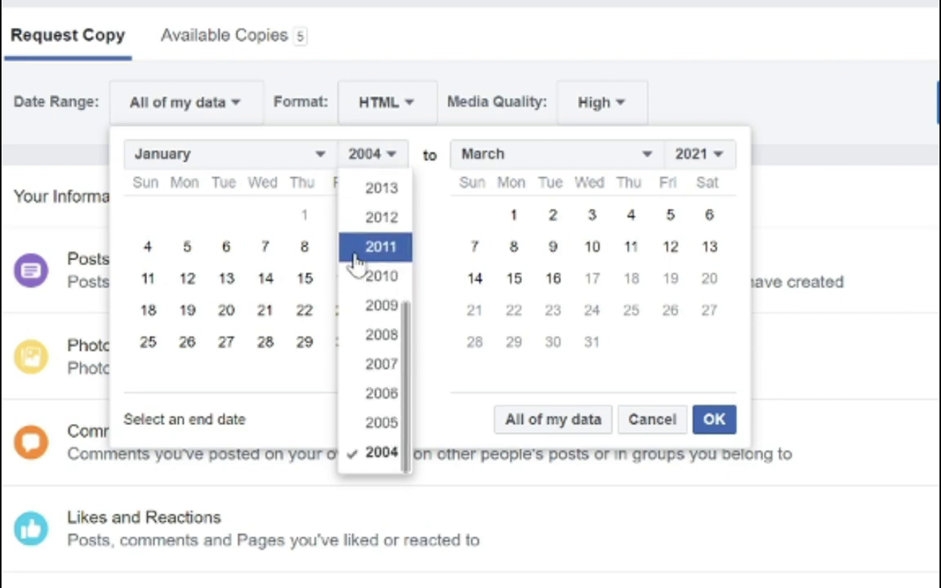
scroll(357, 261, up, 3)
click(378, 187)
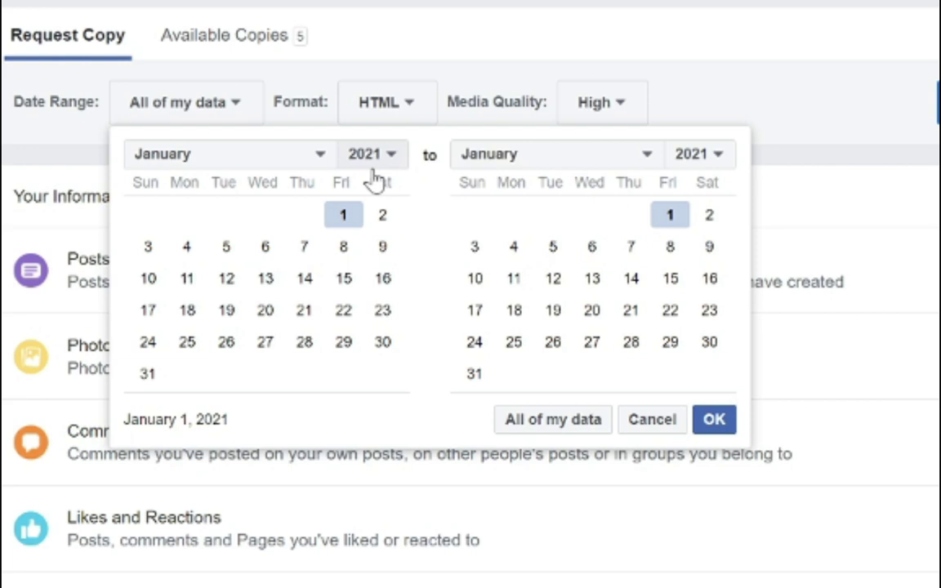
click(504, 161)
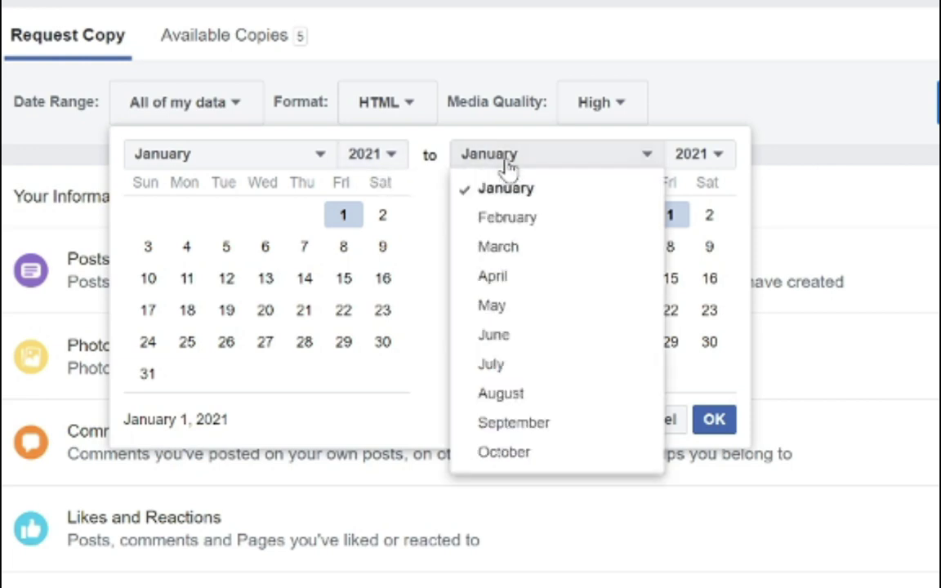
click(499, 251)
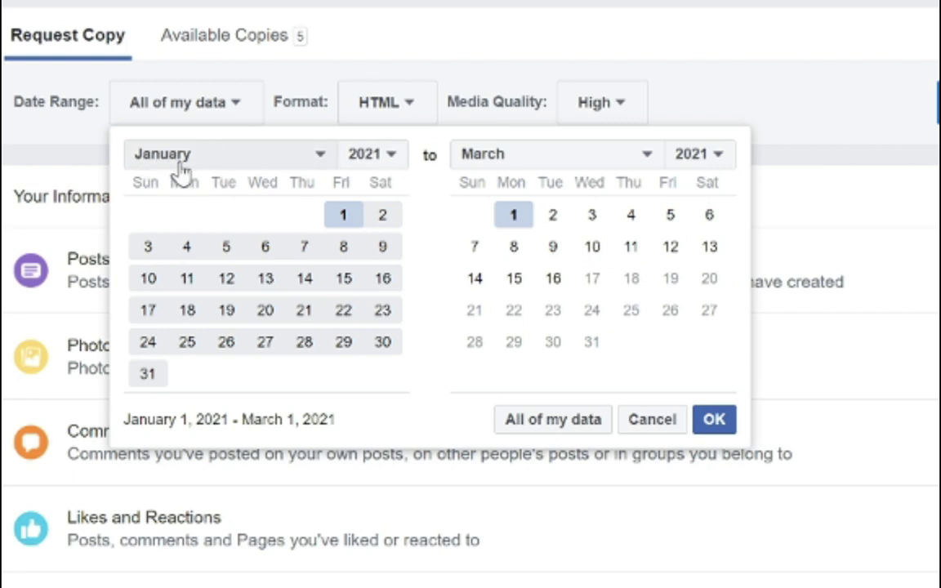
click(343, 226)
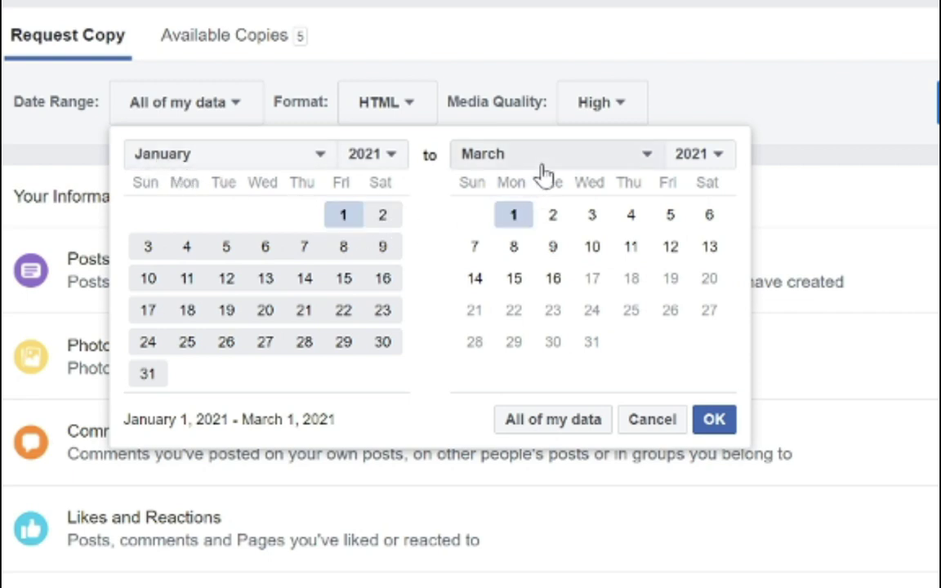
click(553, 278)
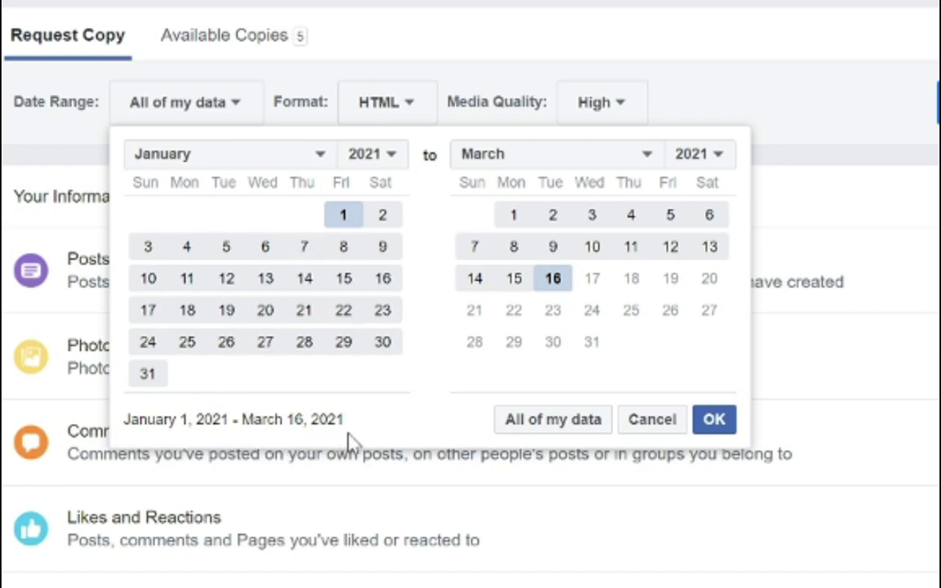
- Confirm the January 1 – March 16, 2021 range, keep HTML format, and review media quality
click(713, 420)
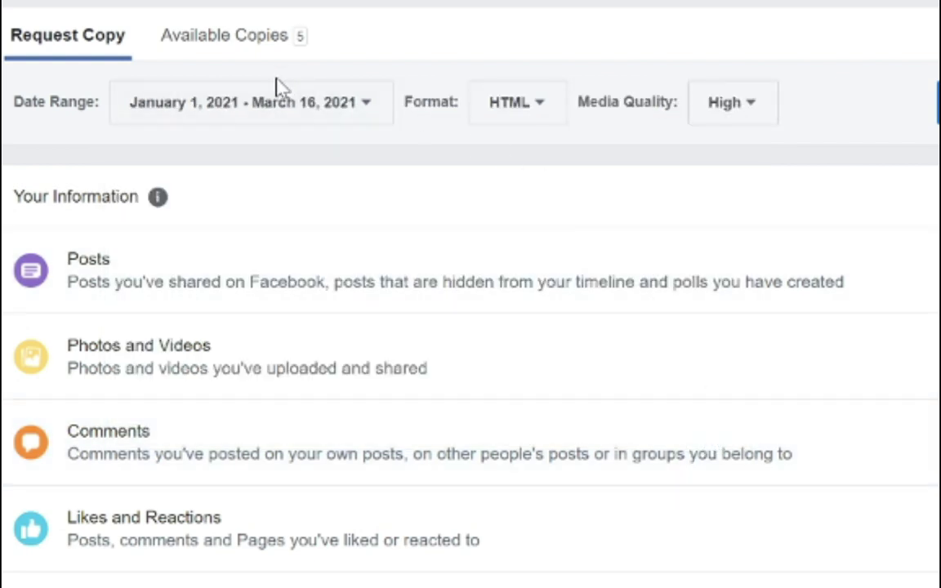
click(539, 117)
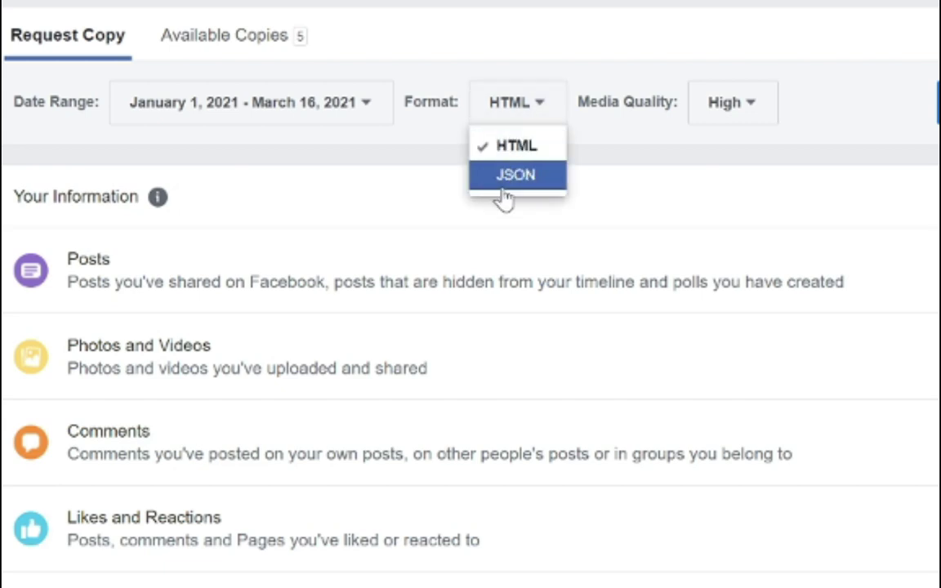
click(551, 161)
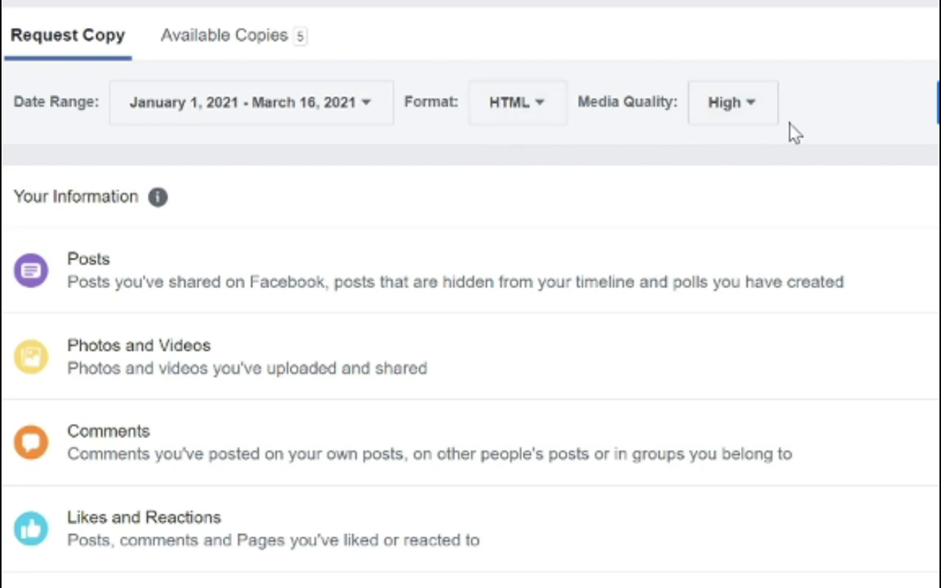
click(754, 120)
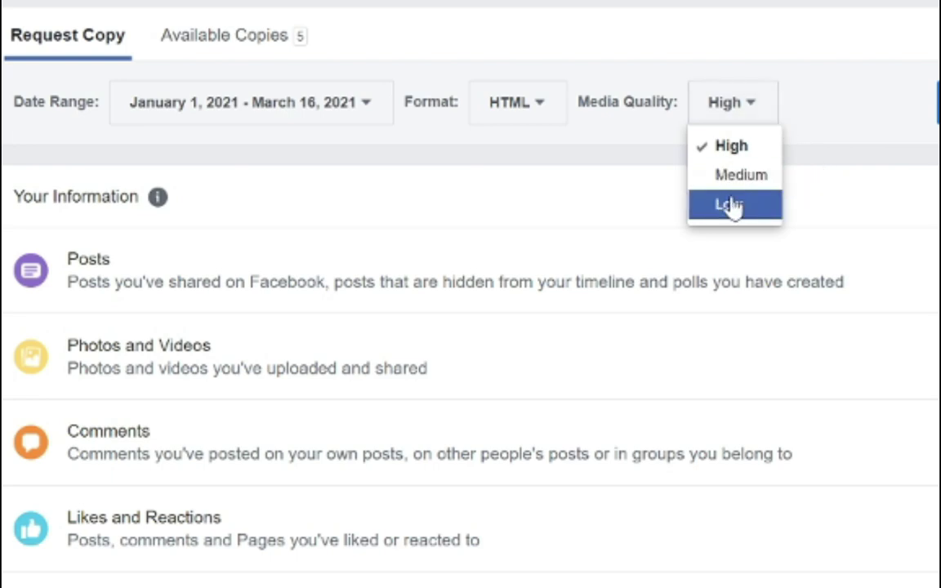
- Keep High media quality and create the Photos and Videos export file
click(772, 149)
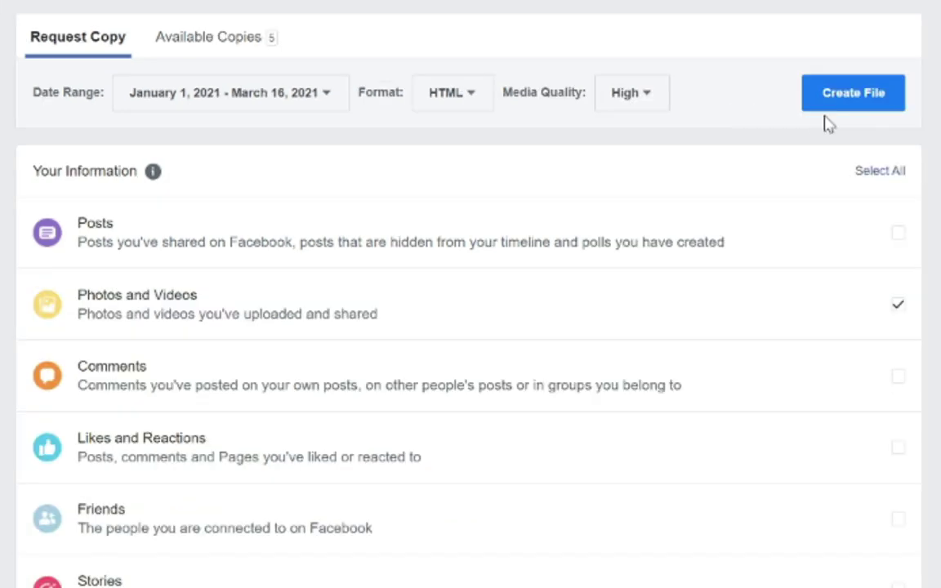
click(860, 106)
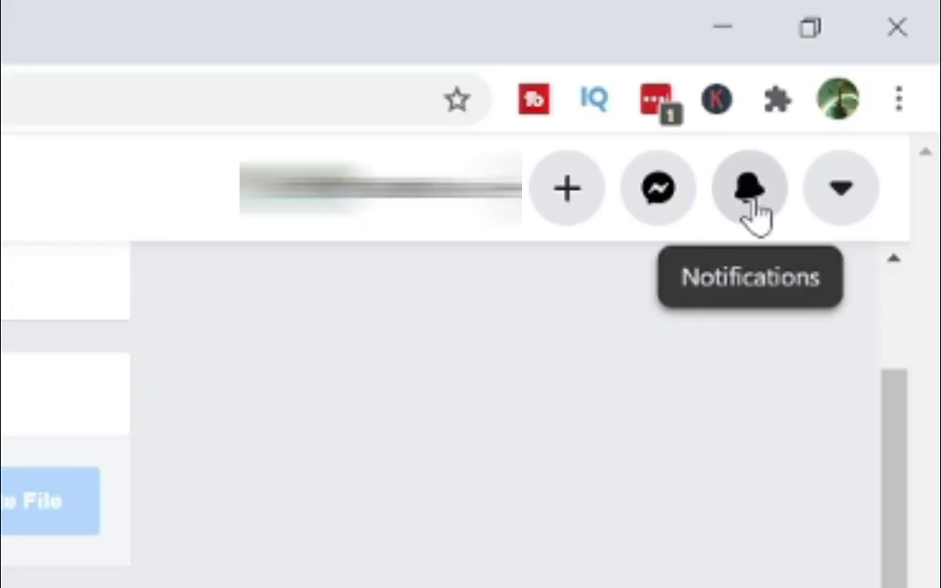
- Follow the 'information file is ready to download' notification to Available Copies
click(886, 57)
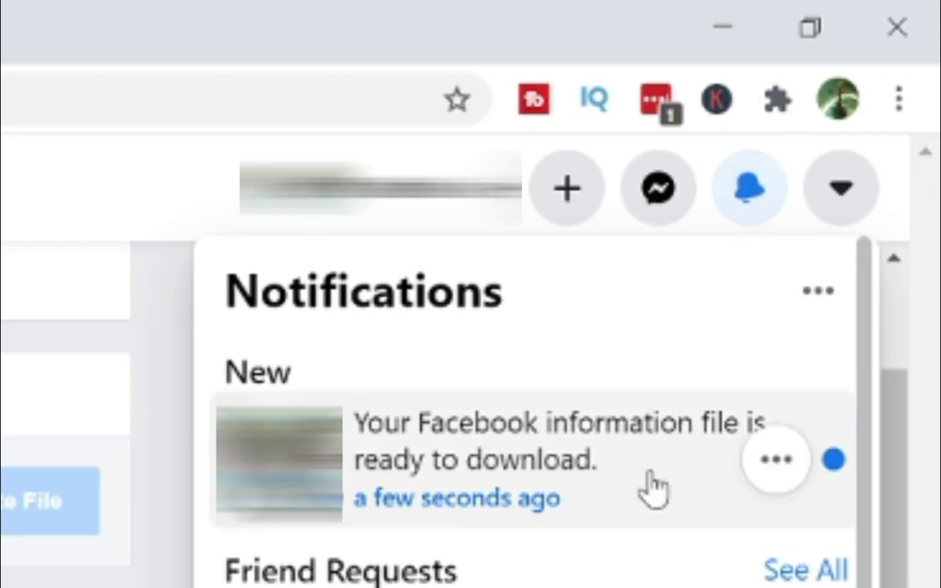
click(652, 487)
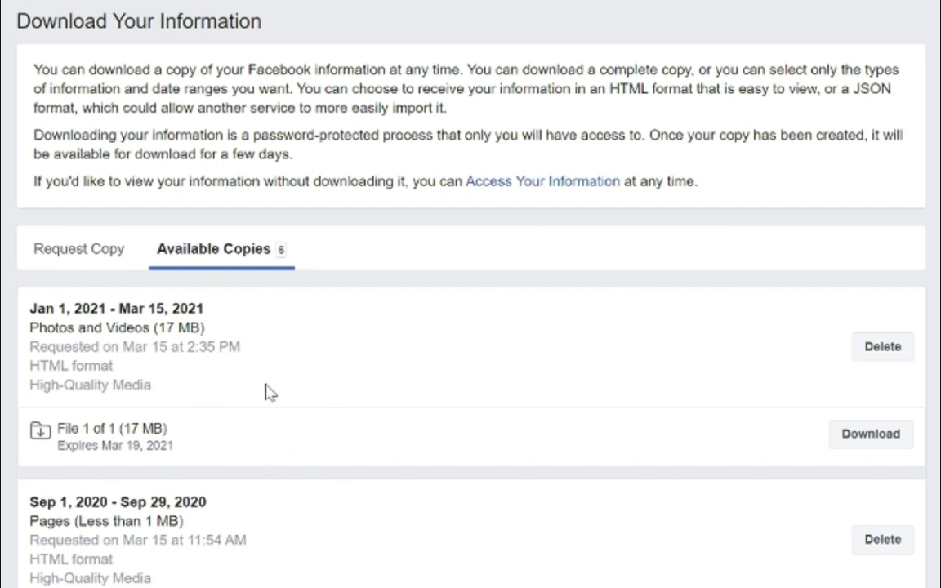
- Download the 17 MB Photos and Videos zip and bring up its download-bar menu
click(882, 438)
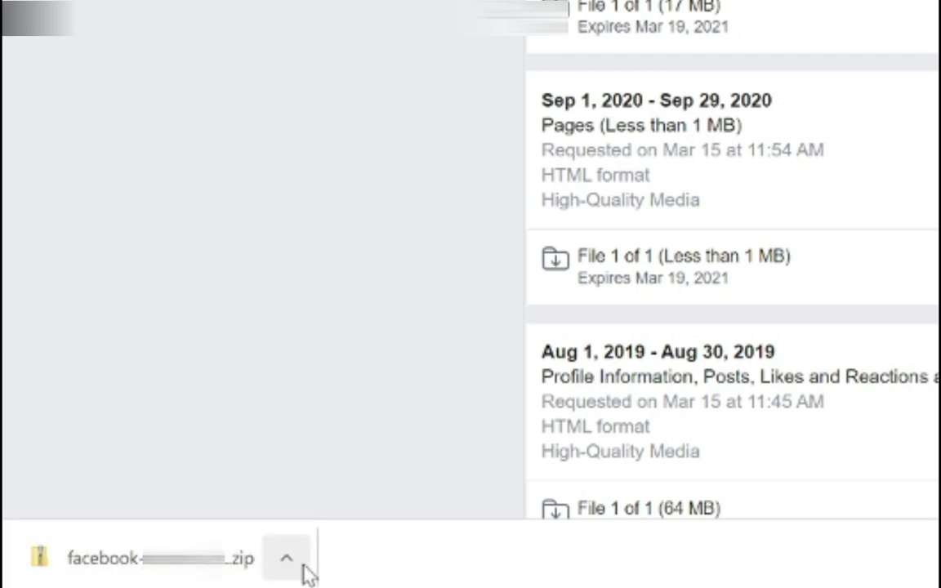
click(288, 560)
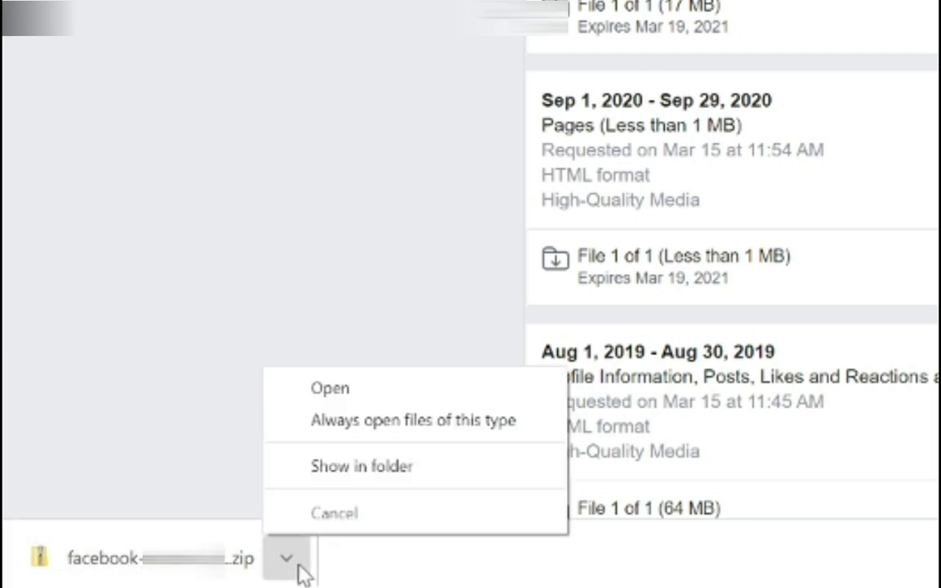
- Show the downloaded zip in the Desktop facebook folder and select the facebook file
click(357, 467)
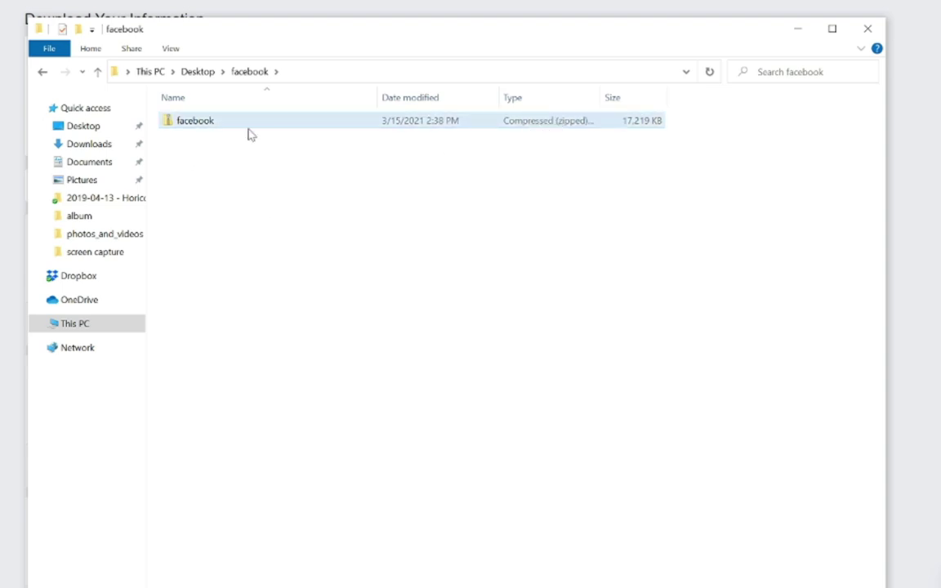
click(200, 128)
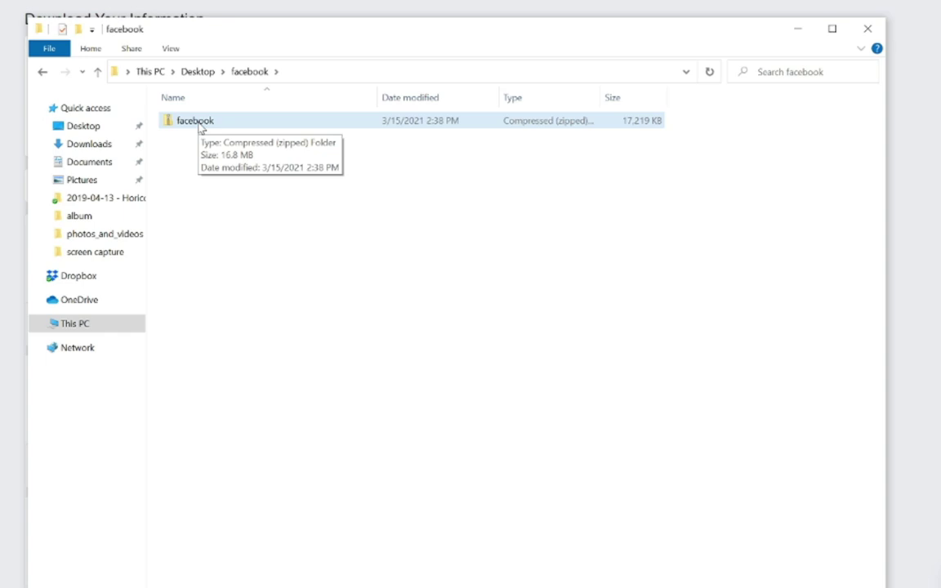
- Extract All from the facebook zip into the default Desktop\facebook\facebook destination
right_click(196, 126)
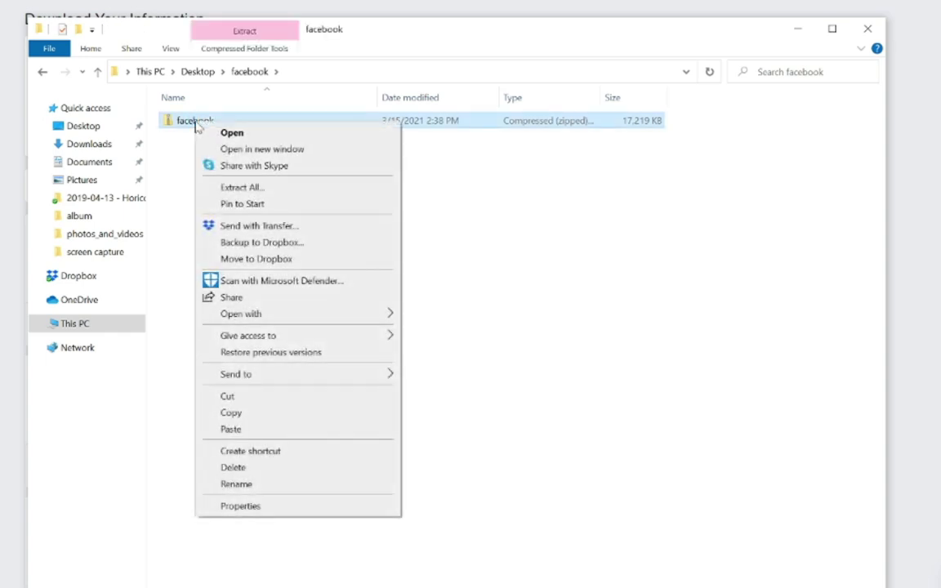
click(282, 196)
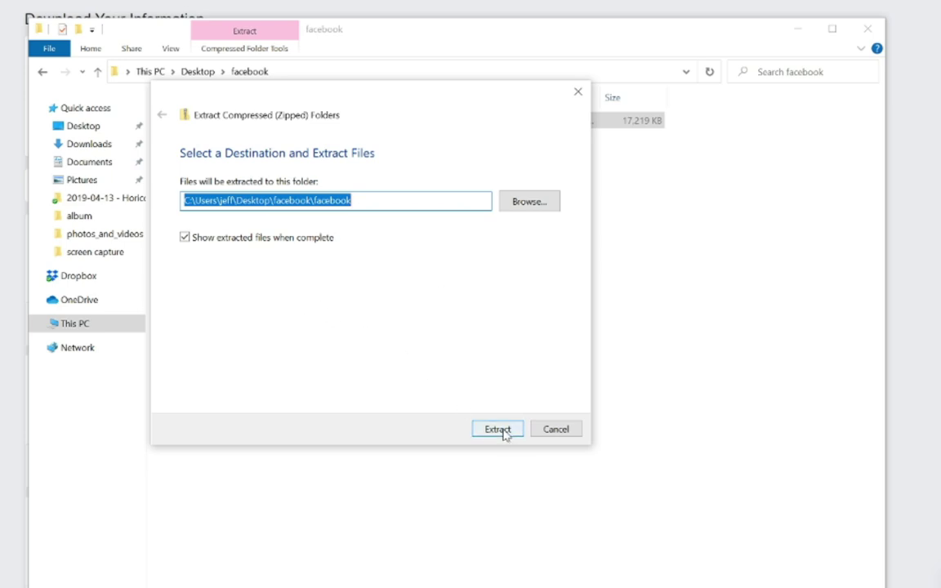
click(500, 430)
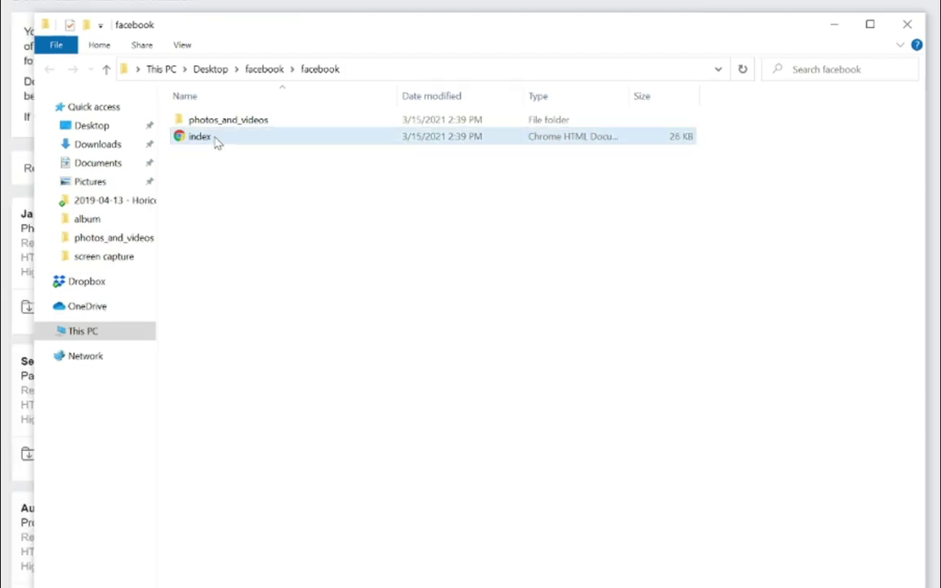
- Open photos_and_videos to show the album, MobileUploads and TimelinePhotos folders
double_click(212, 121)
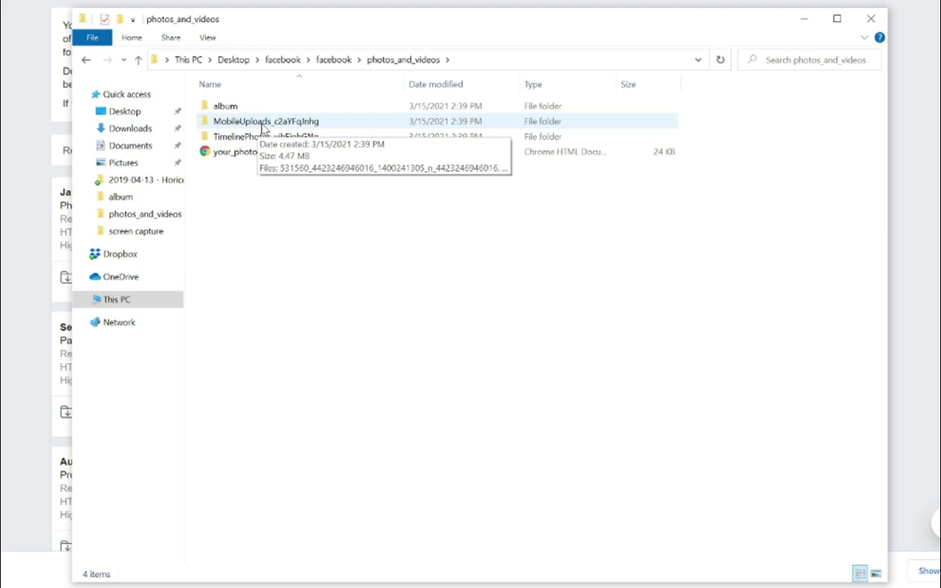
double_click(262, 124)
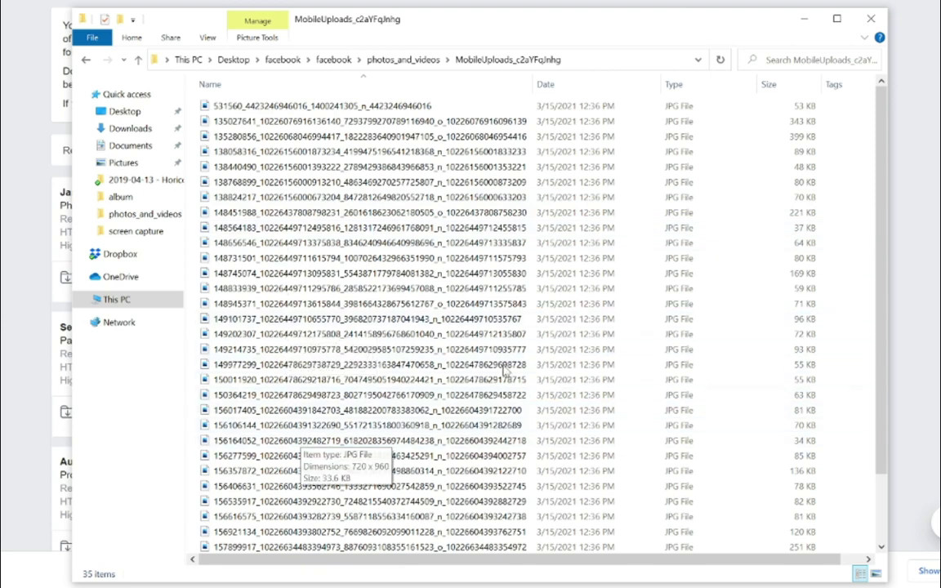
click(875, 574)
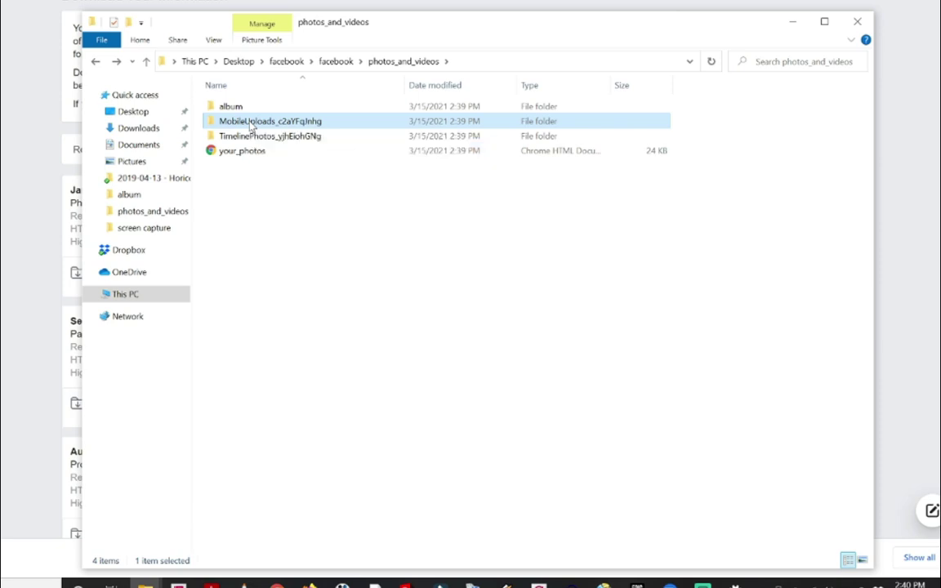
- Copy the MobileUploads_c2aYFqlnhg folder to the clipboard in File Explorer
right_click(252, 124)
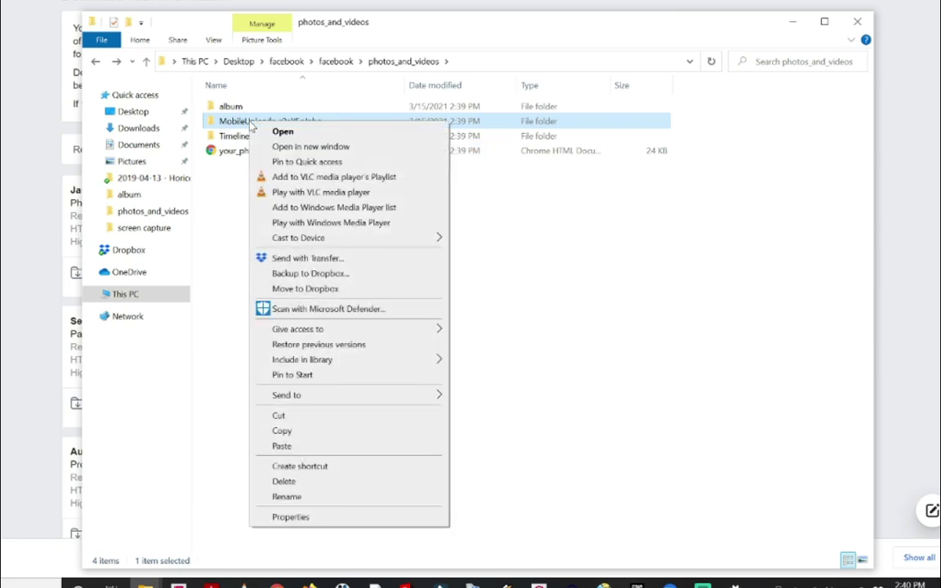
click(282, 431)
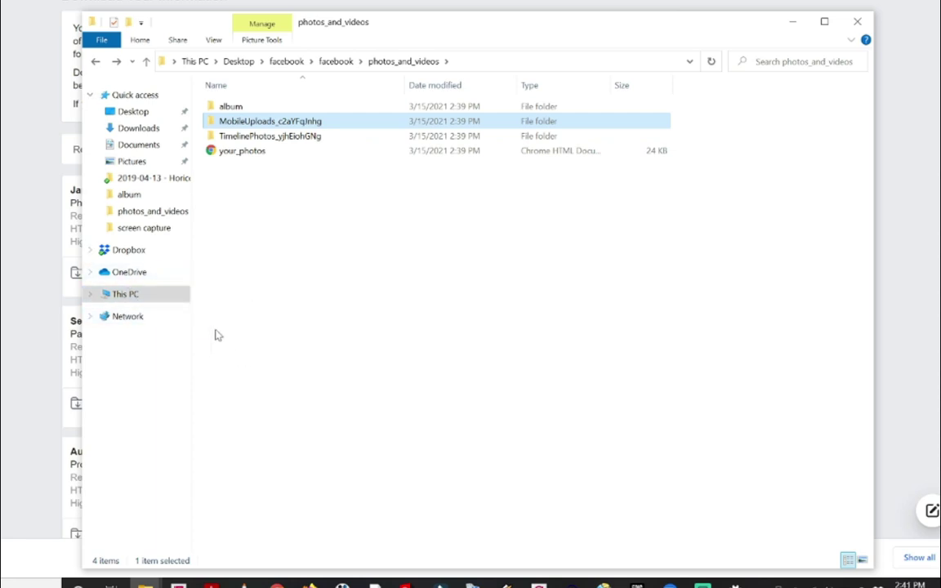
click(296, 218)
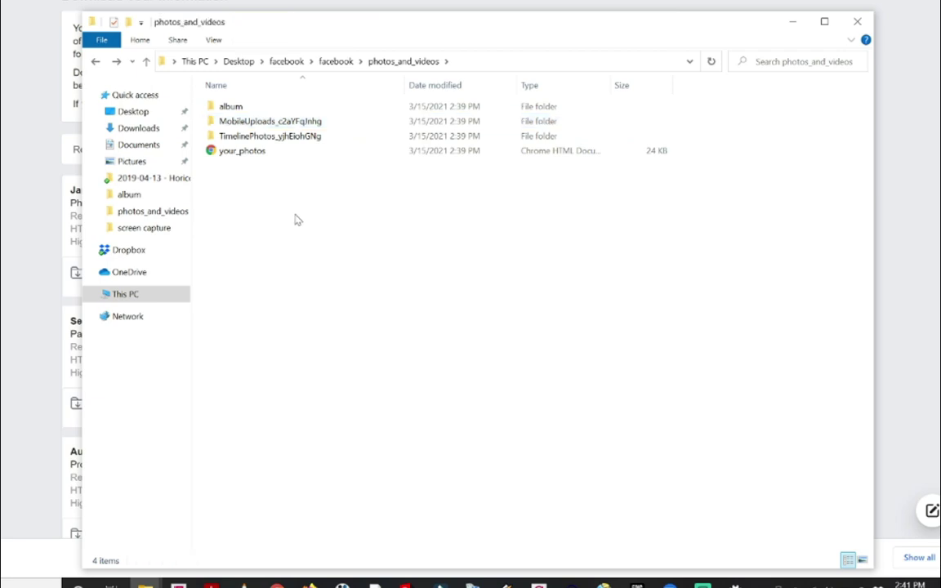
right_click(297, 218)
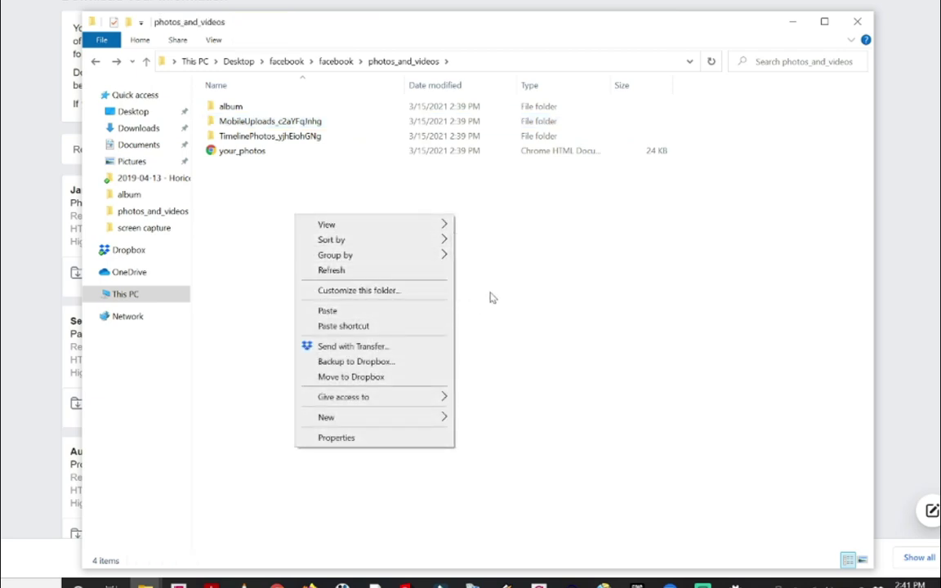
click(561, 348)
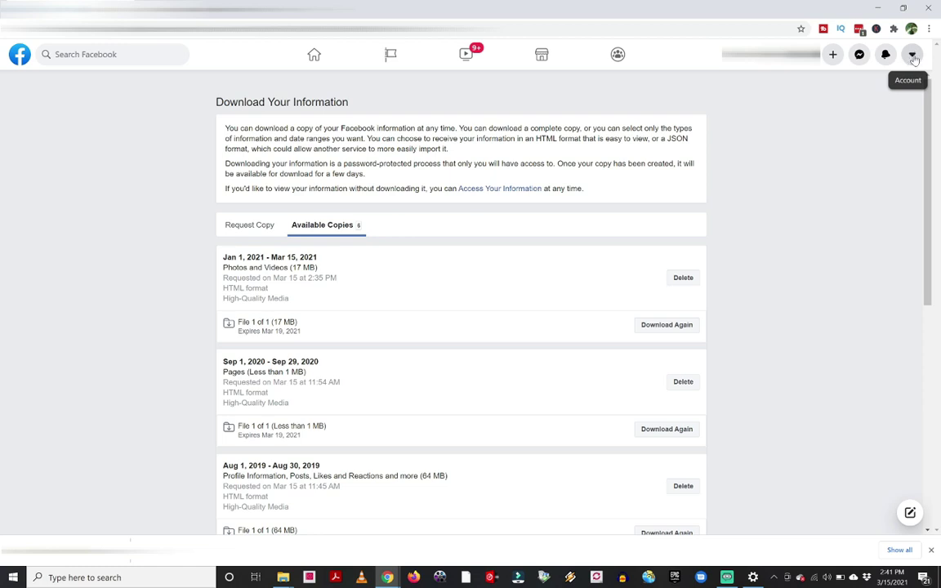
- Go to Settings & Privacy > Settings and open Your Facebook Information
click(912, 58)
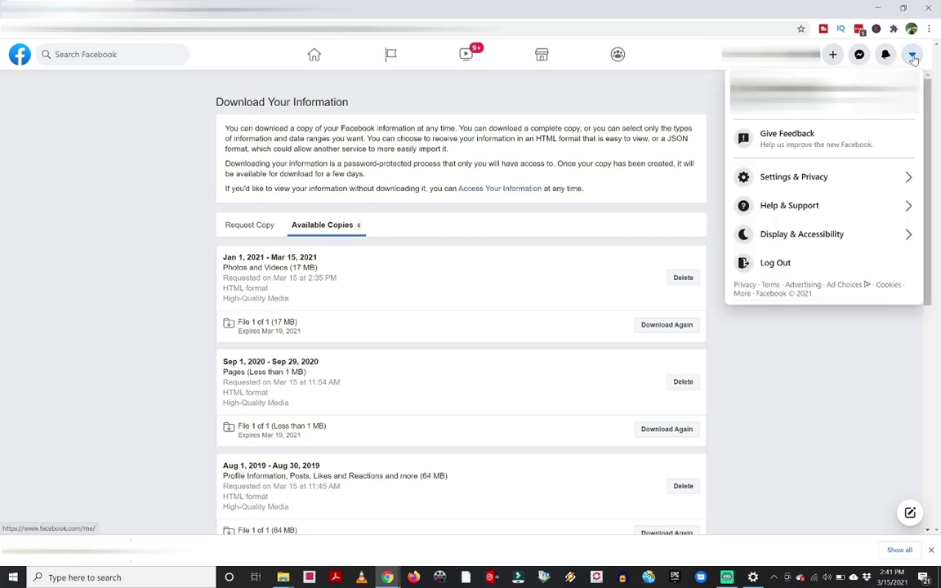
click(828, 186)
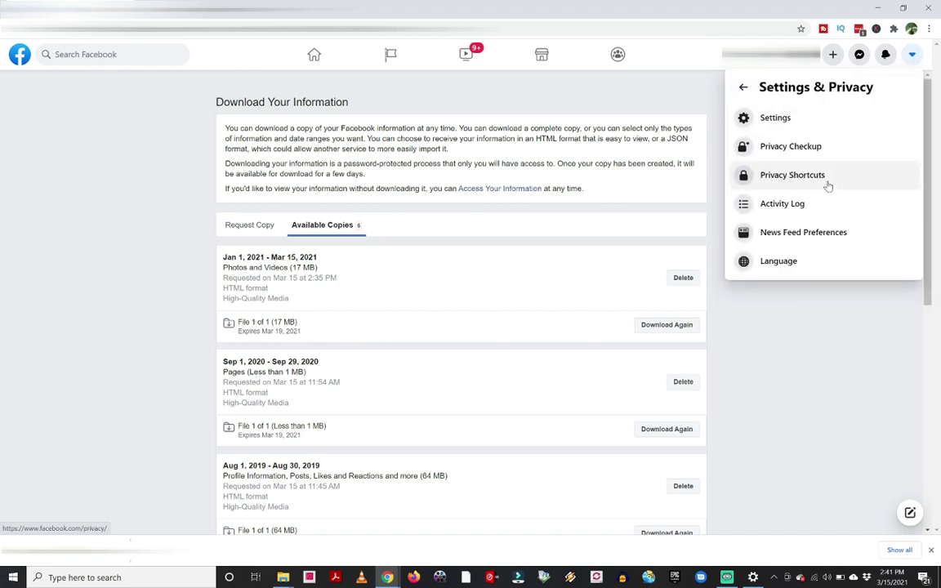
click(822, 120)
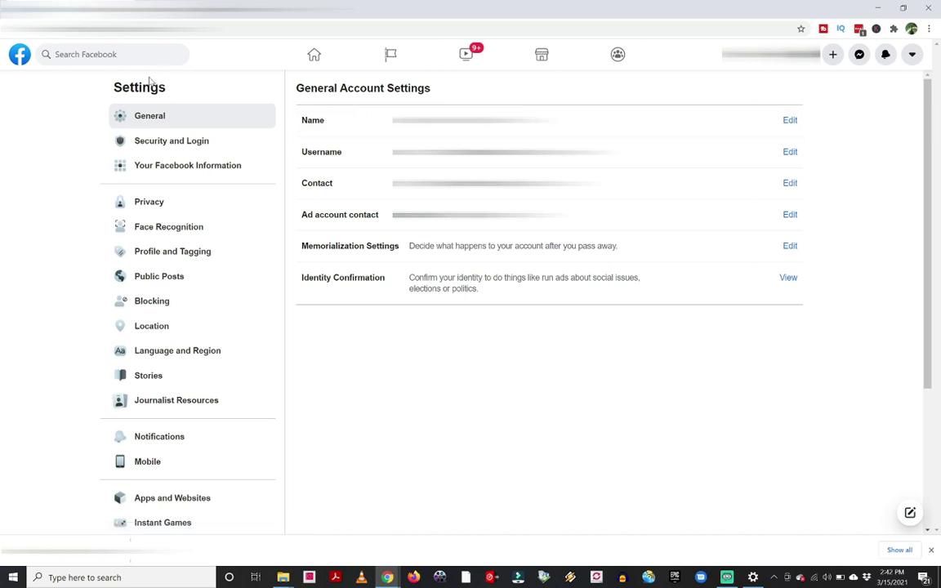
click(188, 171)
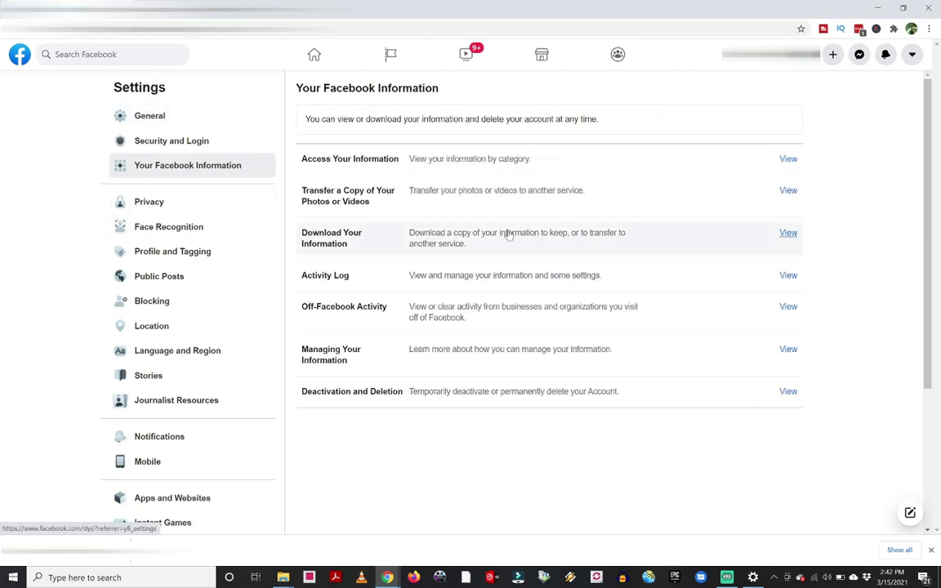
- On Download Your Information, deselect all categories and include only Messages
click(789, 233)
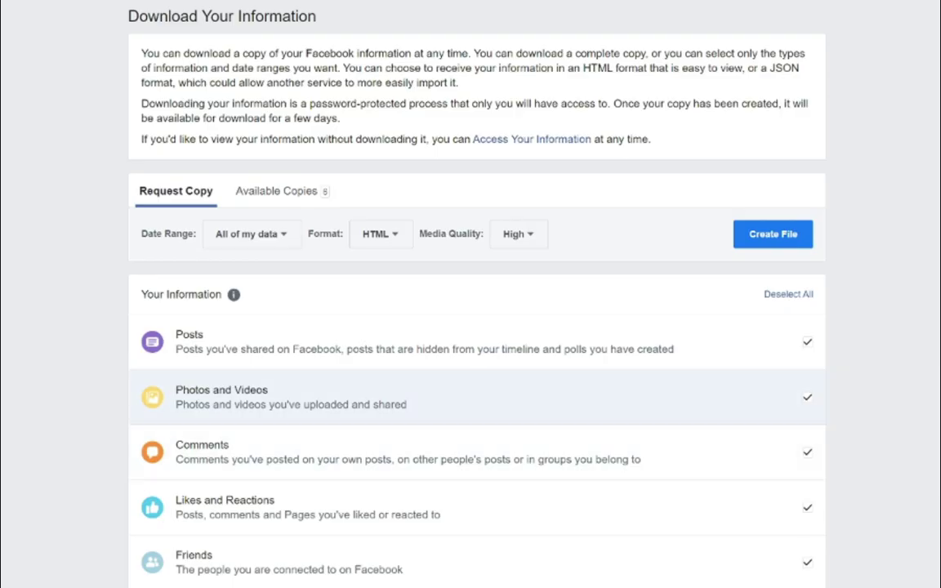
click(784, 295)
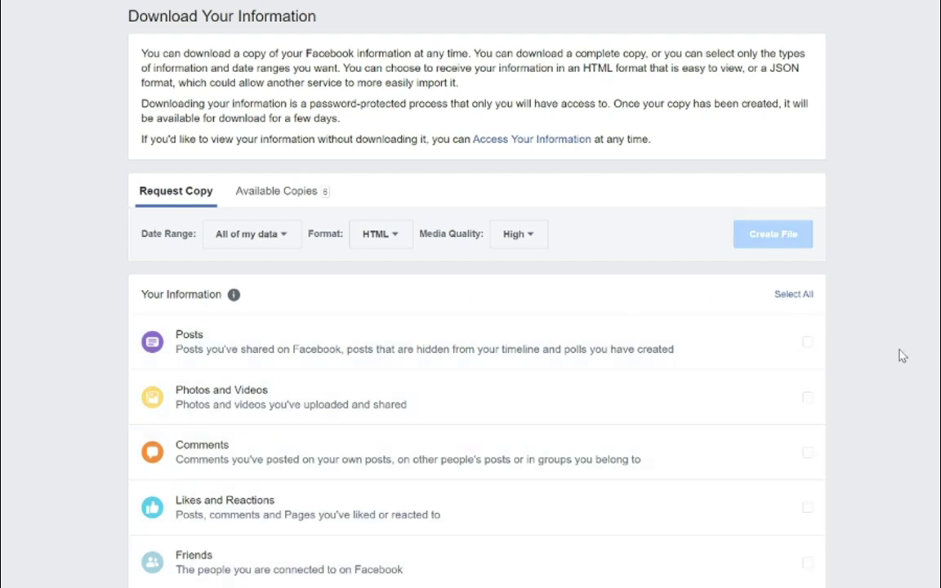
scroll(899, 355, down, 1)
scroll(893, 351, down, 2)
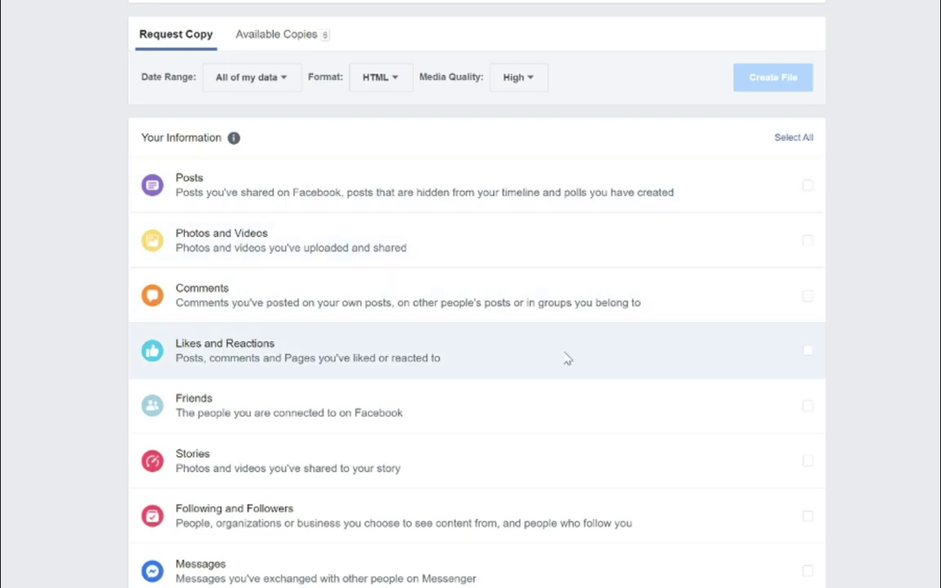
scroll(568, 357, down, 3)
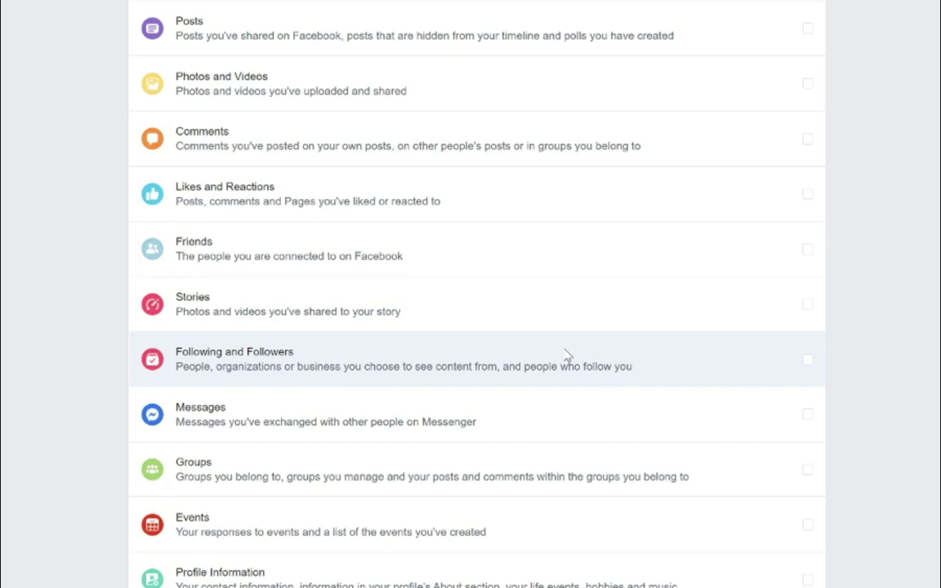
scroll(568, 357, down, 3)
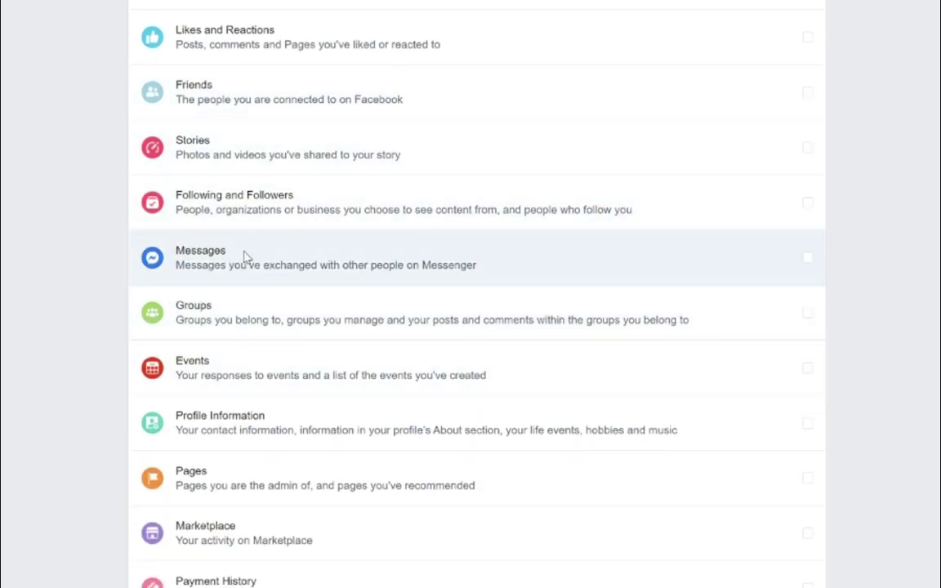
click(809, 261)
- Leave the date range unchanged and view the Available Copies list
scroll(830, 292, up, 6)
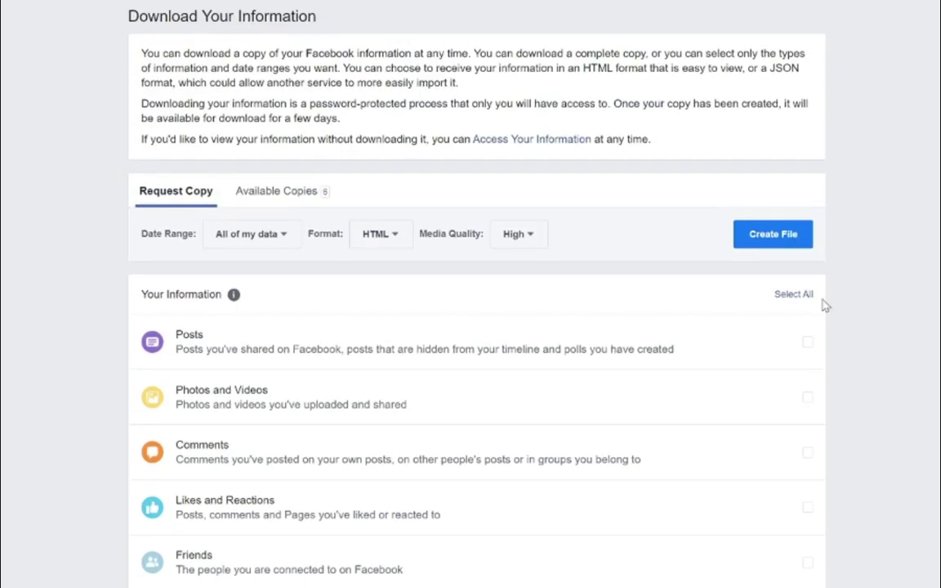
click(261, 238)
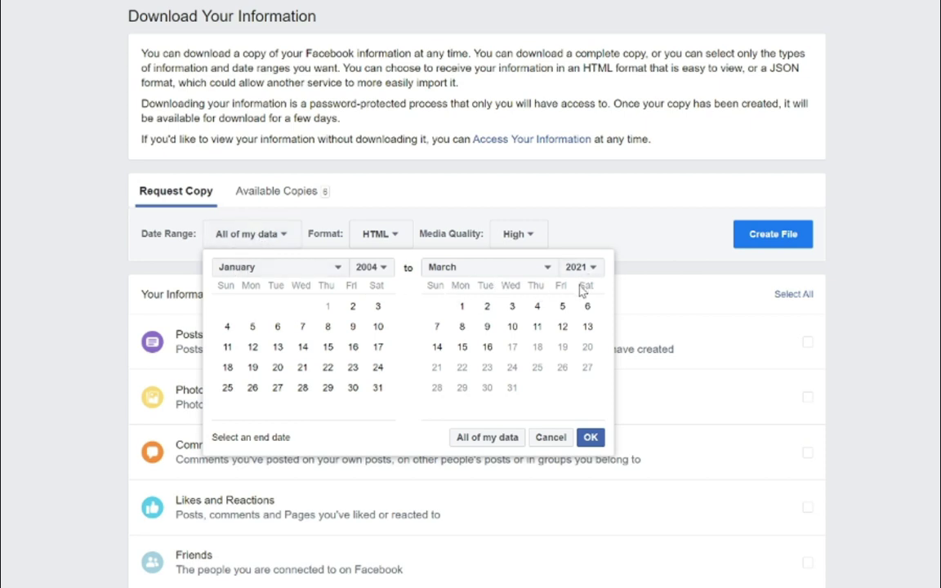
click(889, 367)
scroll(890, 367, down, 3)
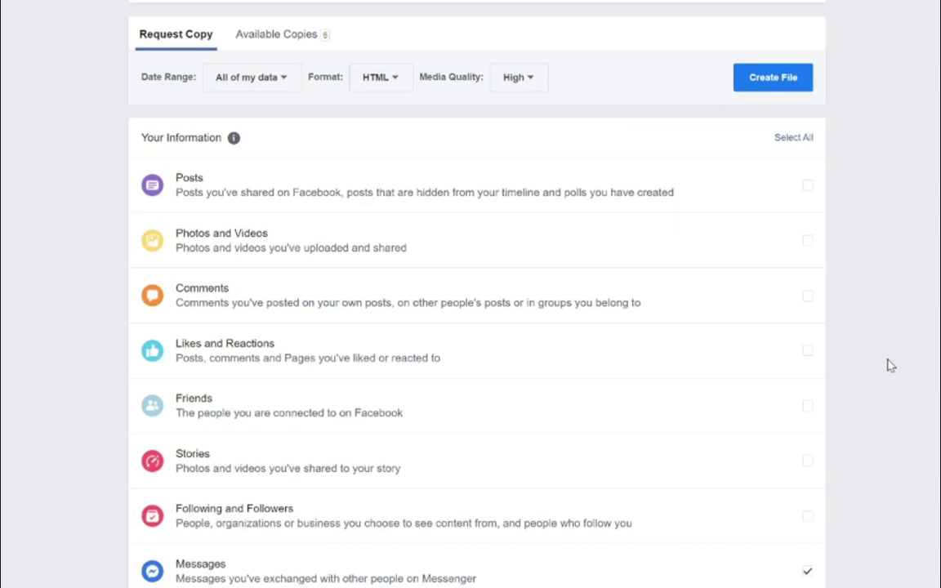
scroll(890, 366, down, 3)
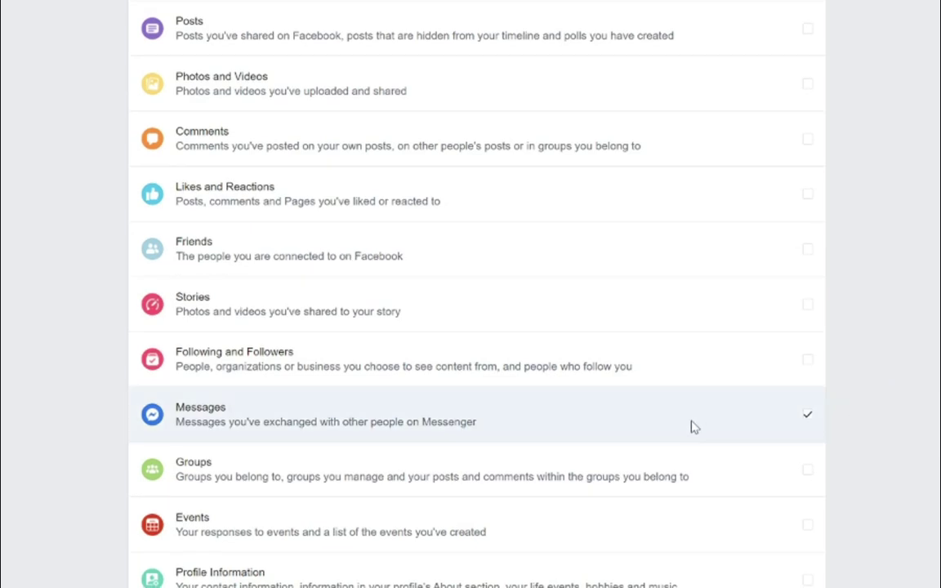
scroll(735, 457, up, 2)
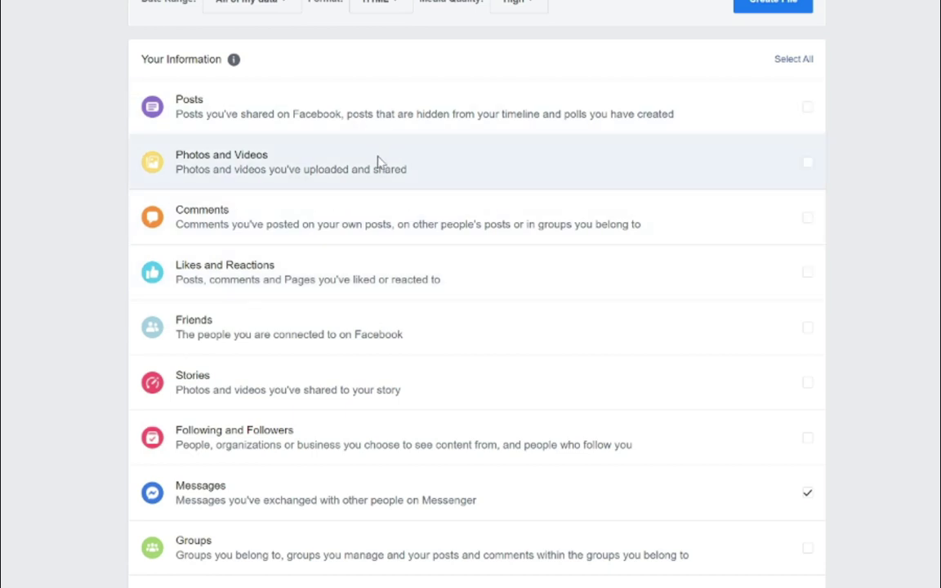
scroll(379, 167, up, 3)
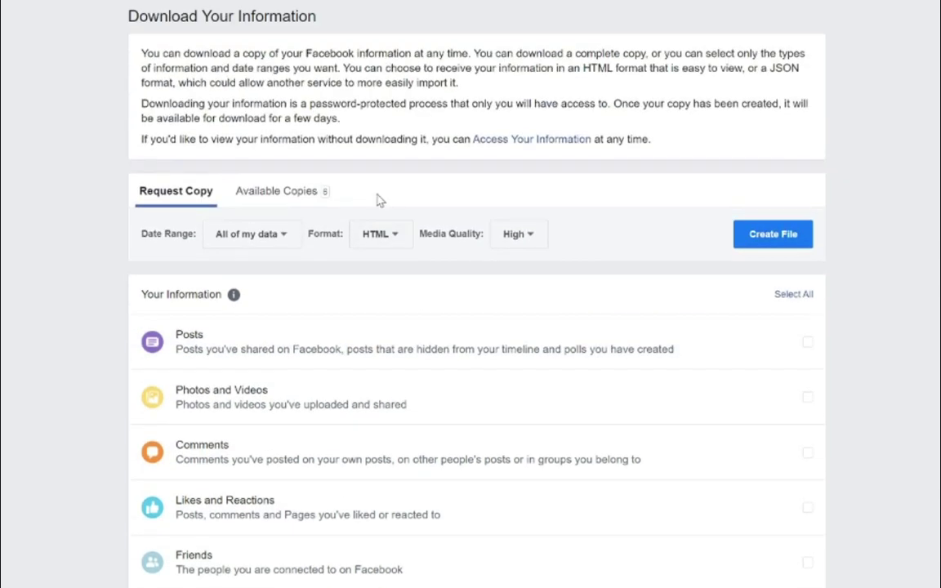
click(262, 196)
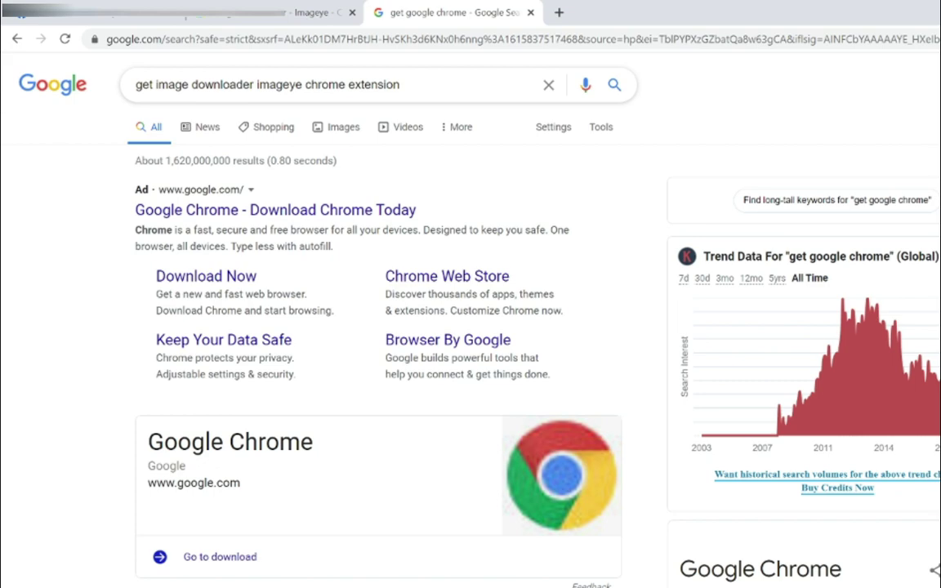
- Search Google for 'get image downloader imageye chrome extension'
key(Return)
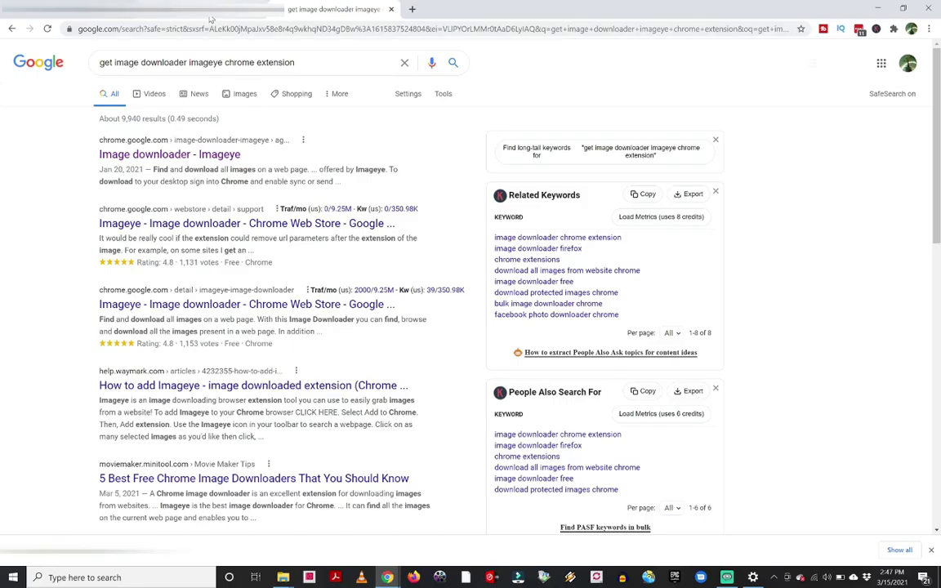
- Switch to the Imageye Web Store tab and confirm the extension is installed
click(321, 18)
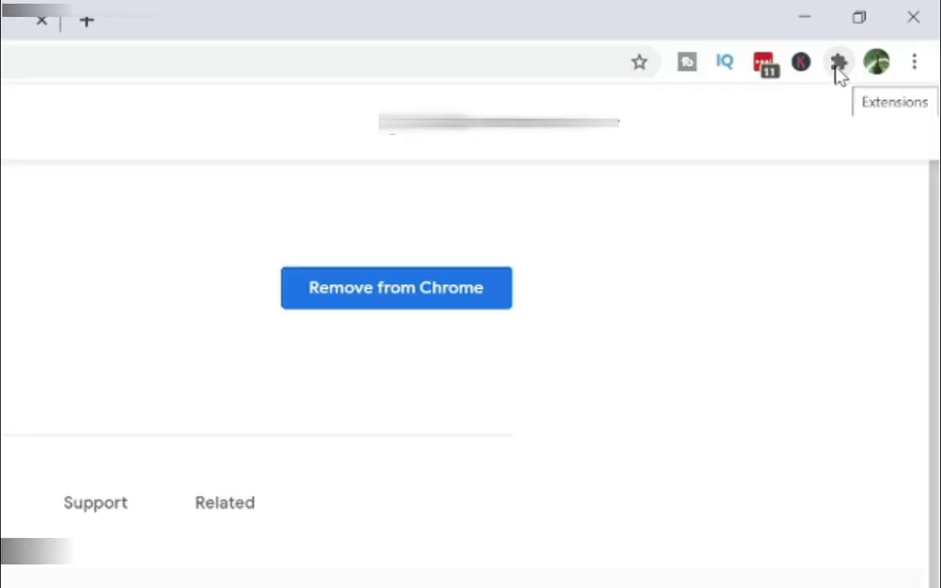
click(839, 63)
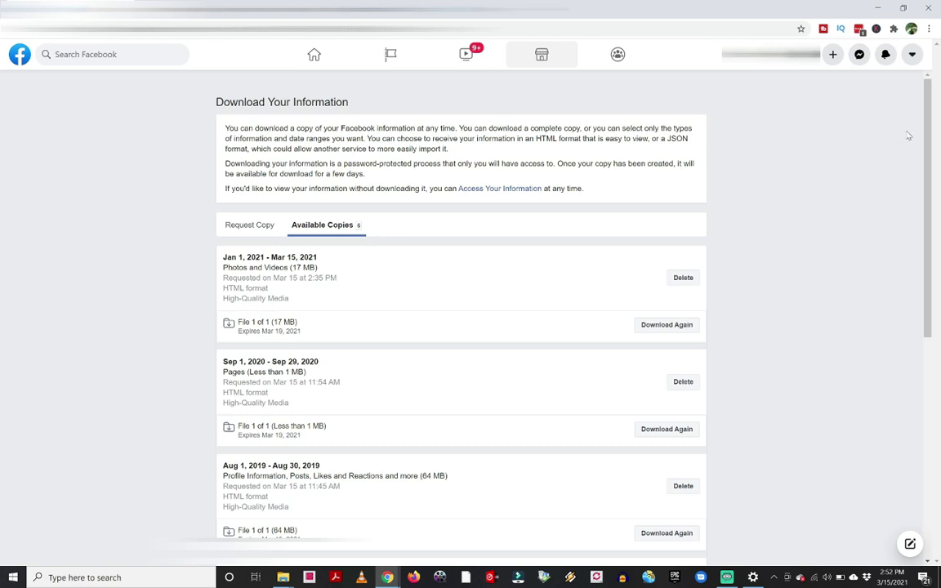
- Open the Activity Log and filter it to 'Photos you're tagged in'
click(914, 57)
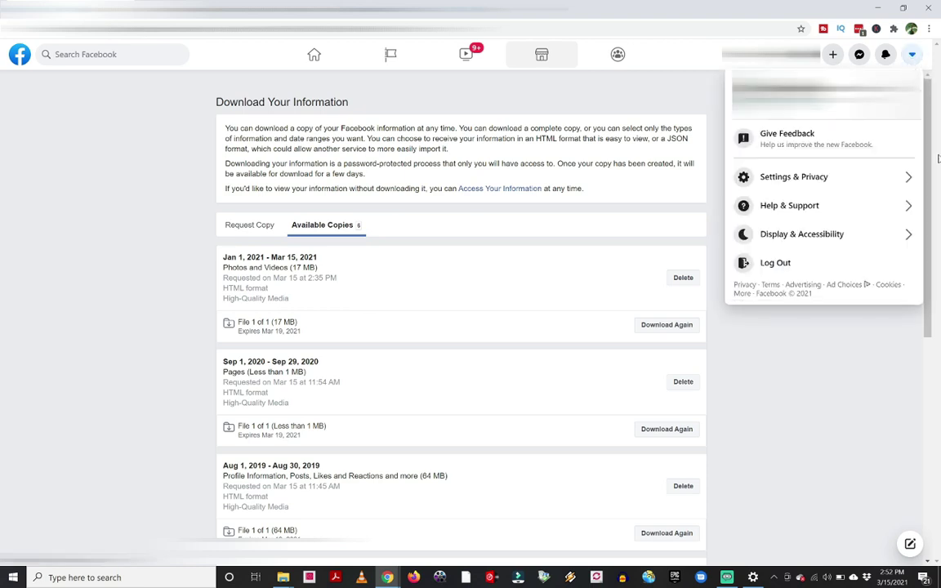
click(837, 180)
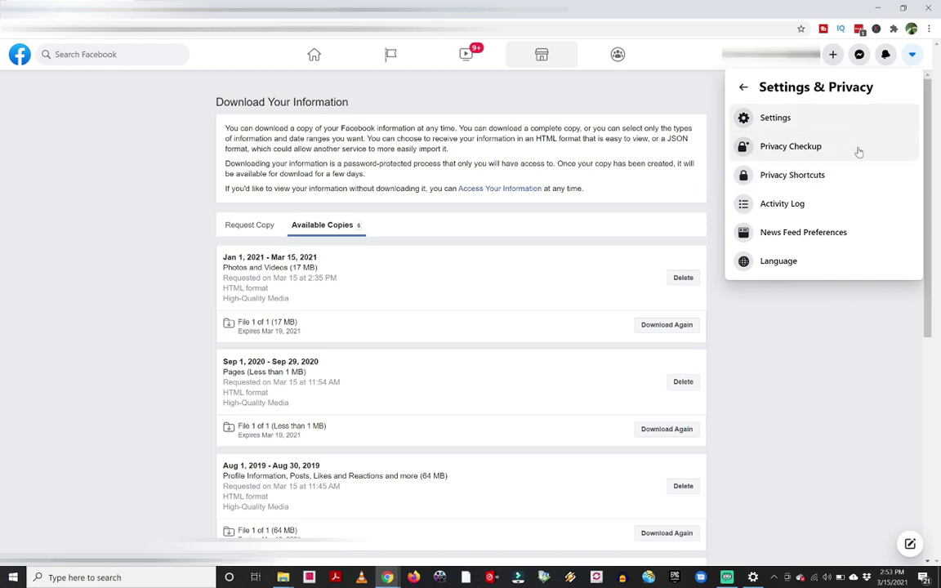
click(837, 210)
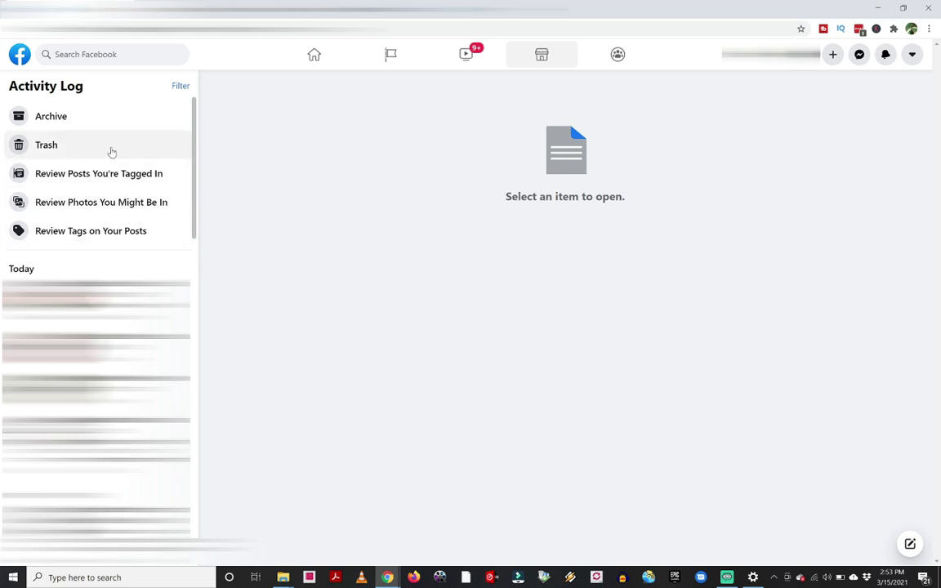
click(180, 87)
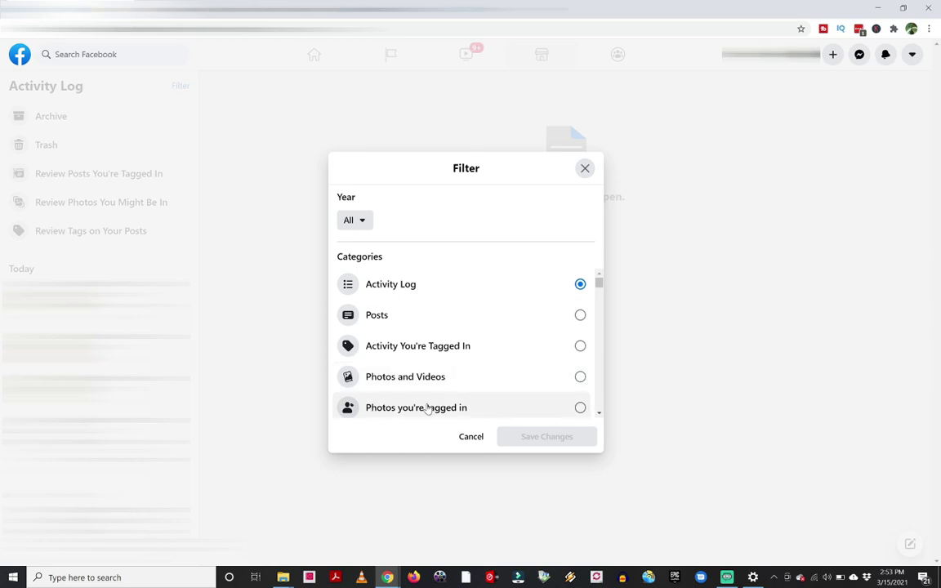
click(580, 407)
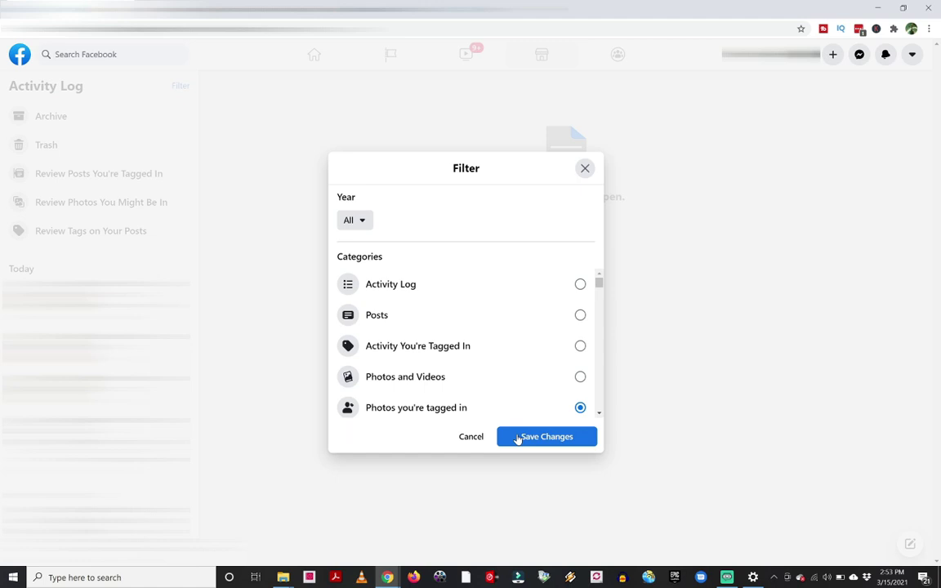
click(517, 438)
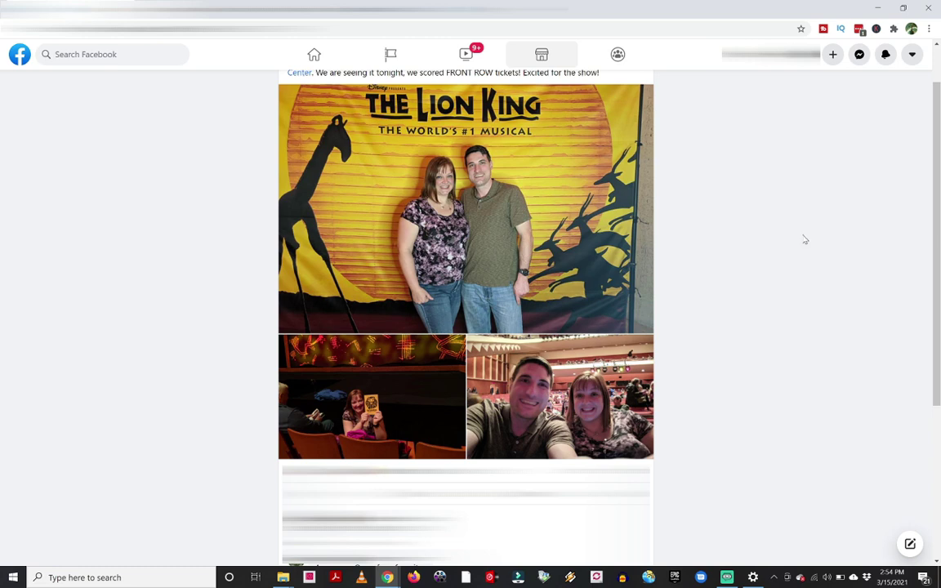
- Show Chrome's extensions list over the Lion King post, with Imageye awaiting site access
click(894, 30)
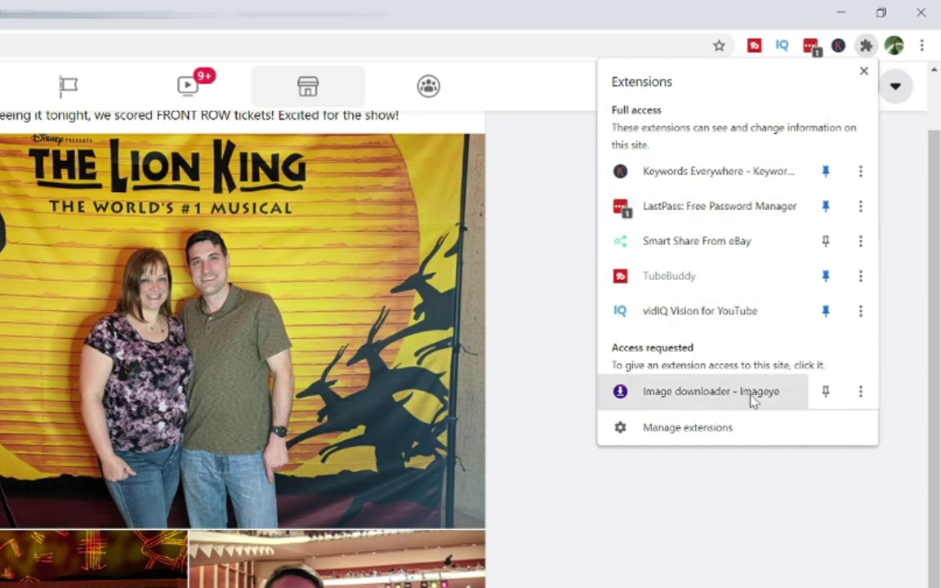
- Run Imageye and select the theatre photo, Lion King poster and theatre selfie for download
click(685, 400)
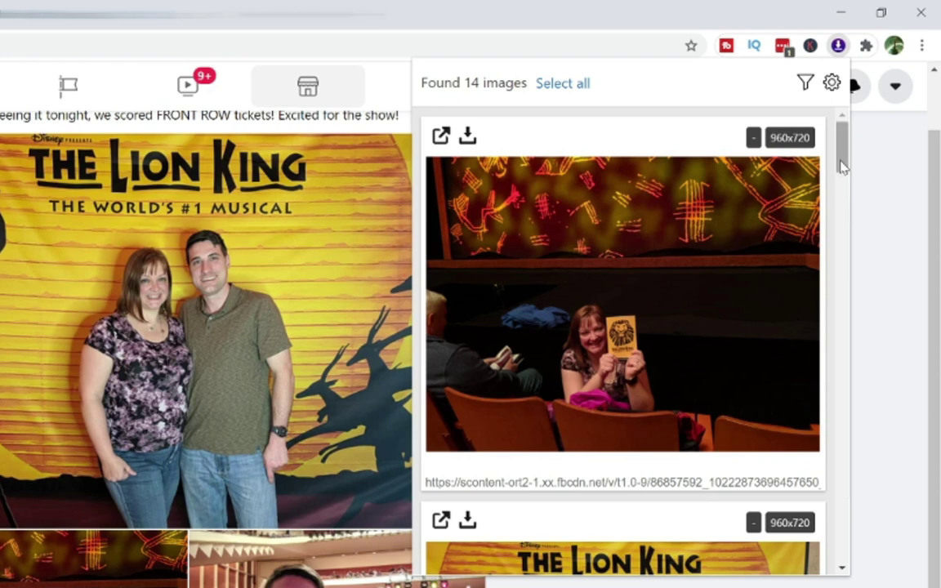
mouse_move(840, 132)
mouse_down()
mouse_move(835, 257)
mouse_move(835, 147)
mouse_up()
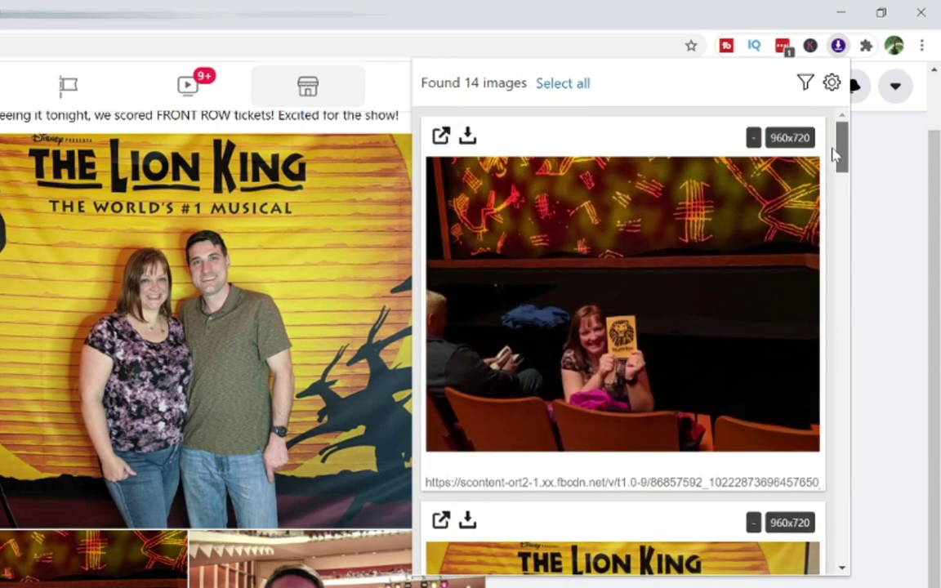
click(530, 256)
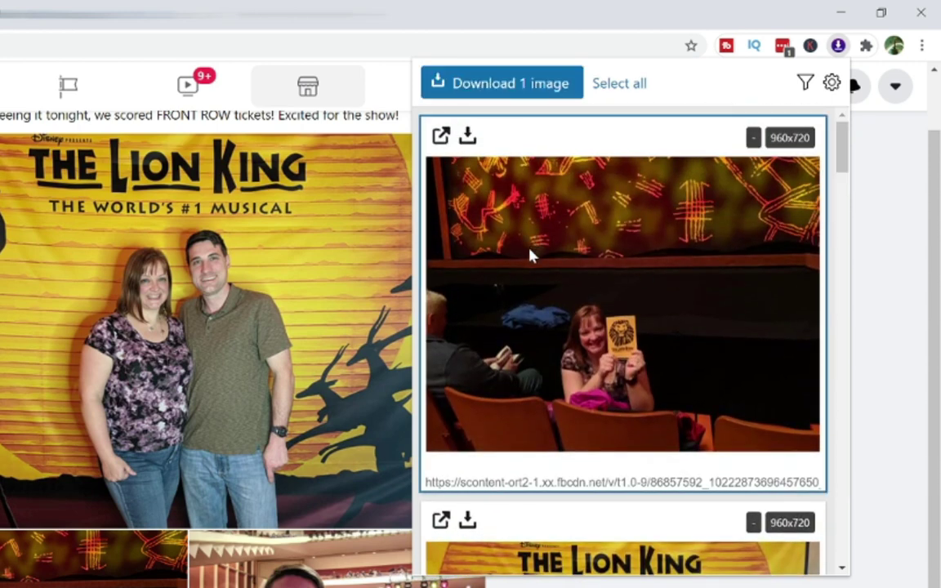
scroll(585, 447, down, 2)
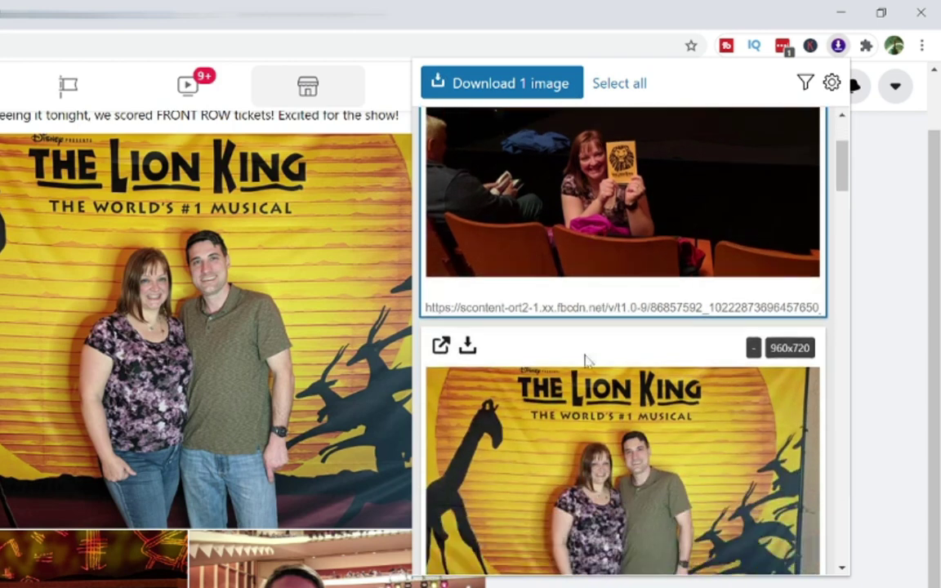
click(584, 448)
scroll(586, 429, down, 3)
scroll(588, 422, down, 2)
click(535, 401)
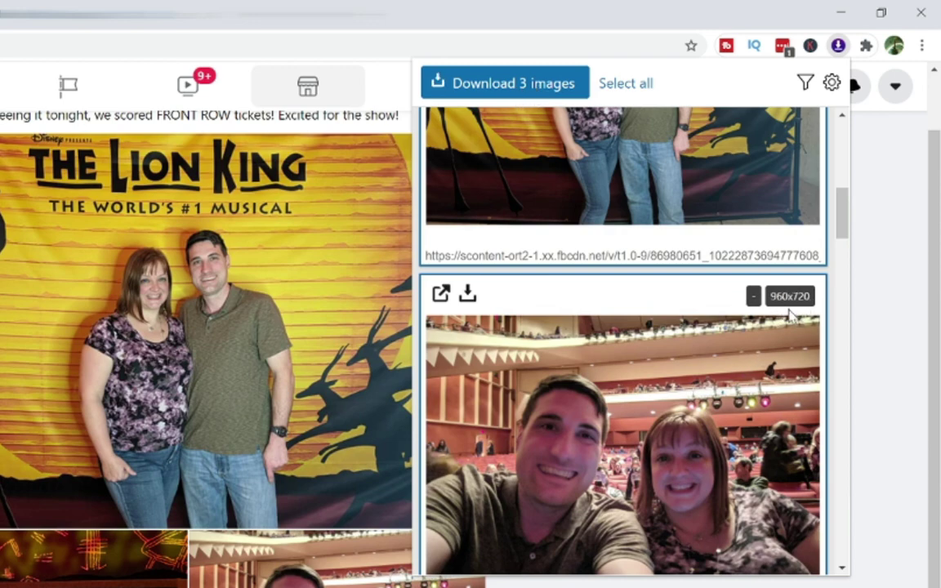
drag(841, 214, 841, 126)
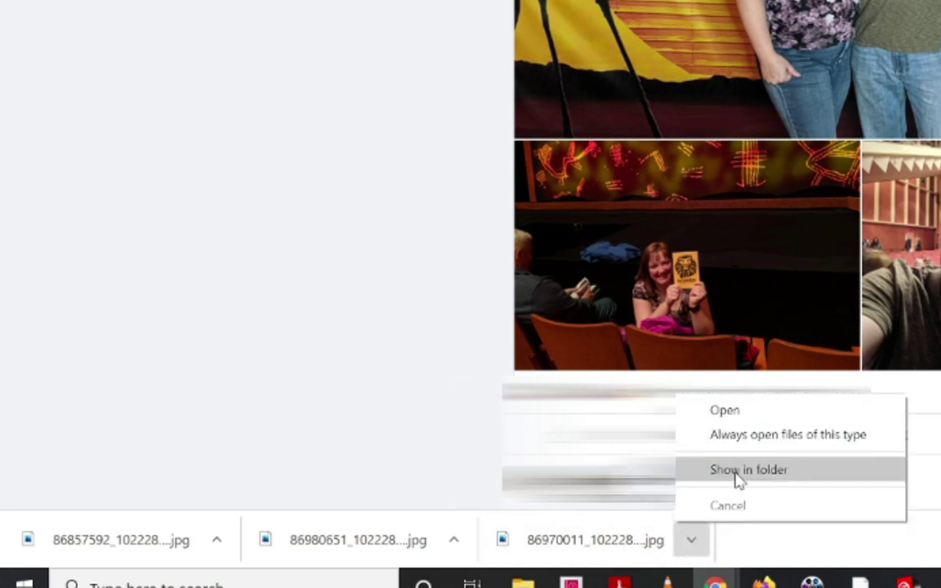
- Show the downloads in the Desktop facebook folder and copy the three JPG photos
click(734, 472)
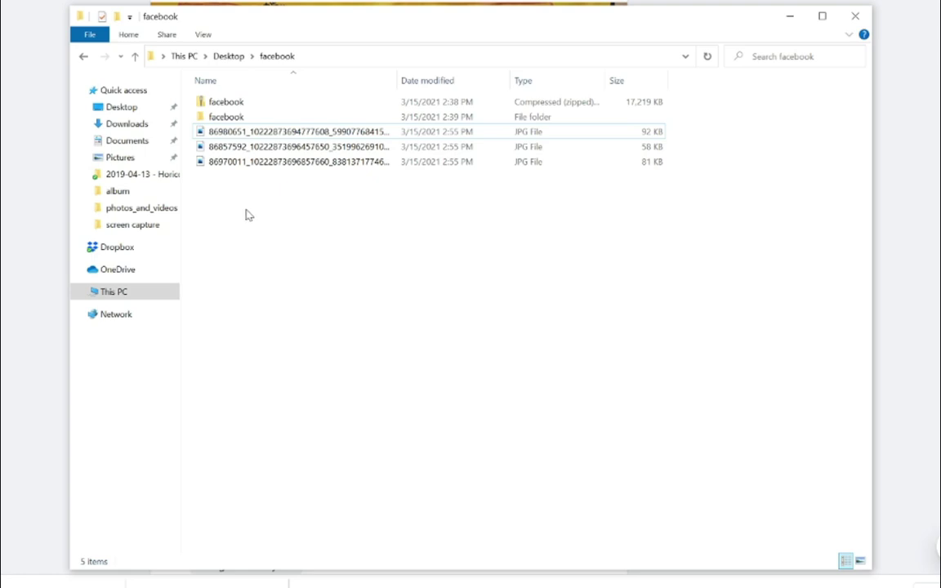
double_click(278, 139)
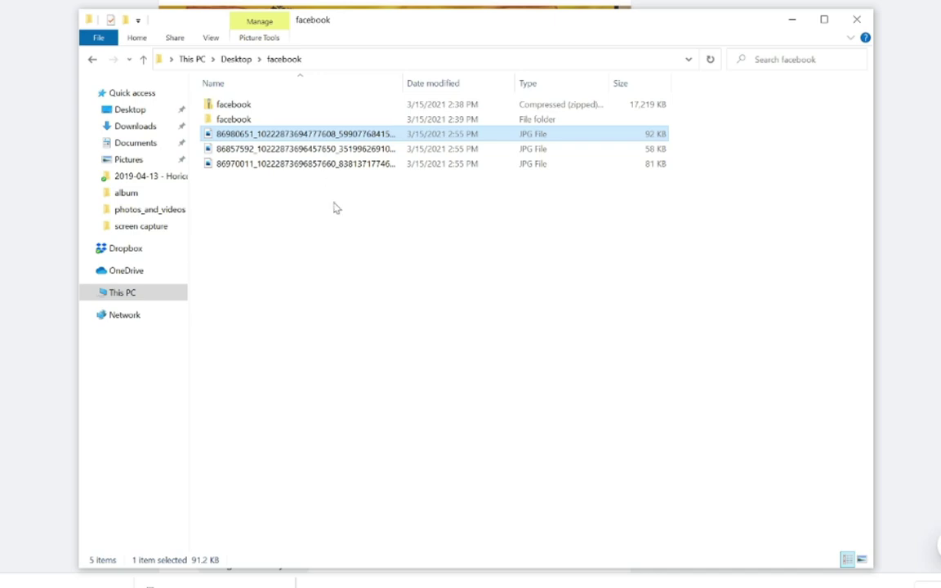
drag(334, 208, 290, 141)
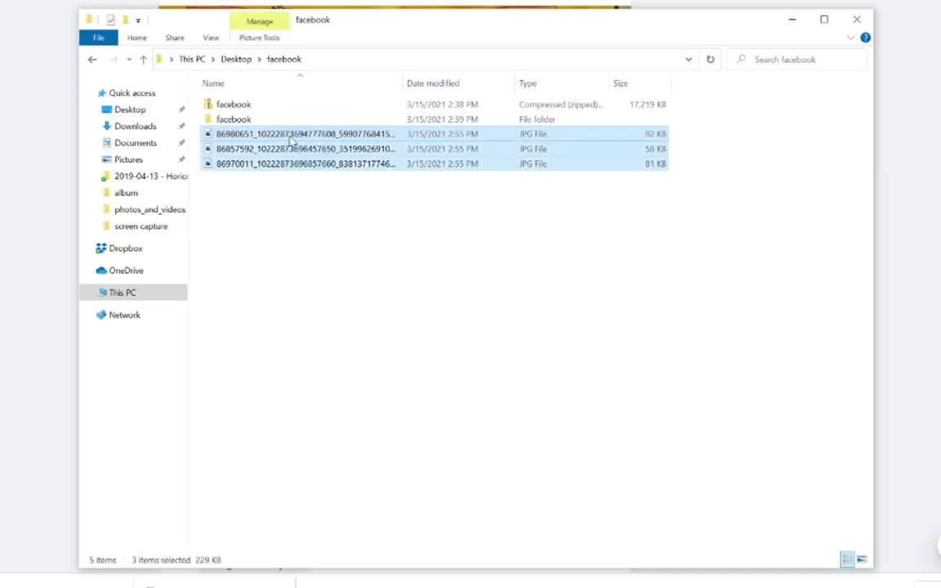
right_click(290, 136)
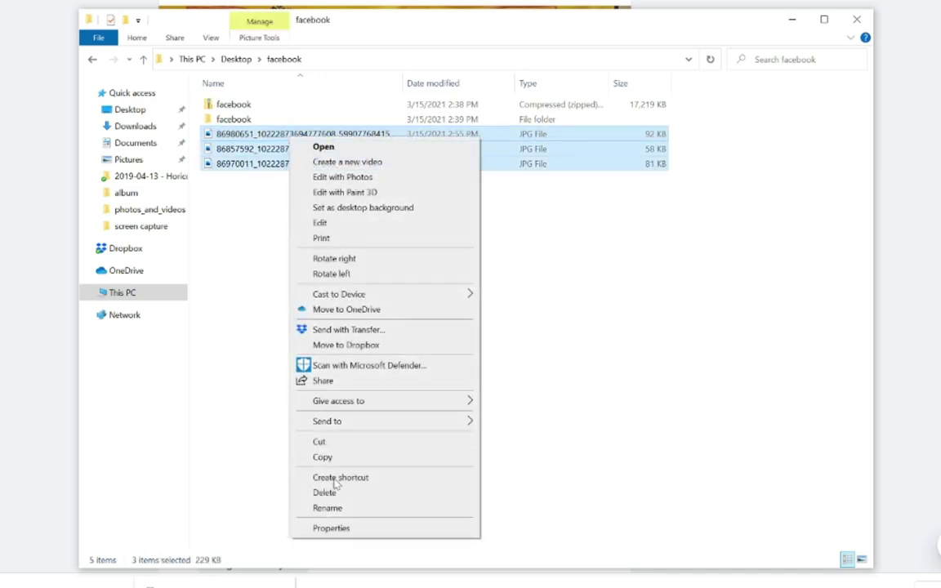
click(614, 395)
click(614, 394)
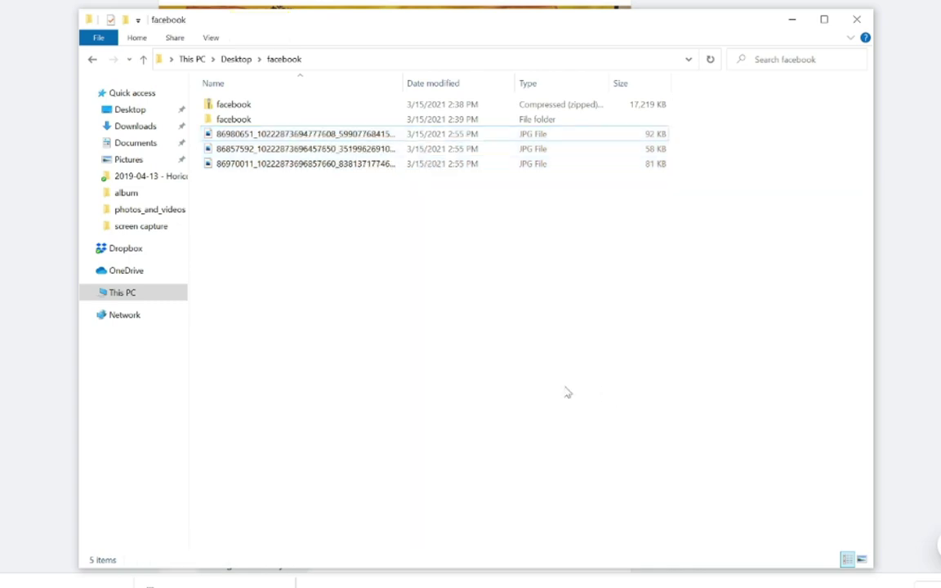